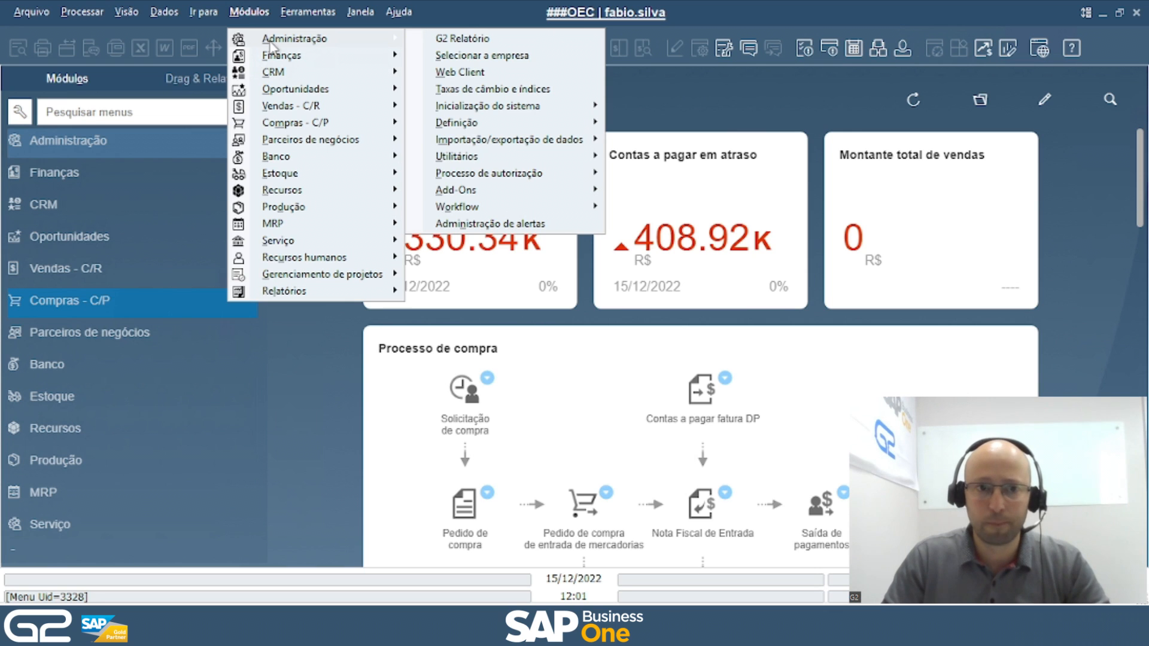
Open the accounting periods list (Períodos contábeis) and show the details of period 2022-12
mouse_move(467, 113)
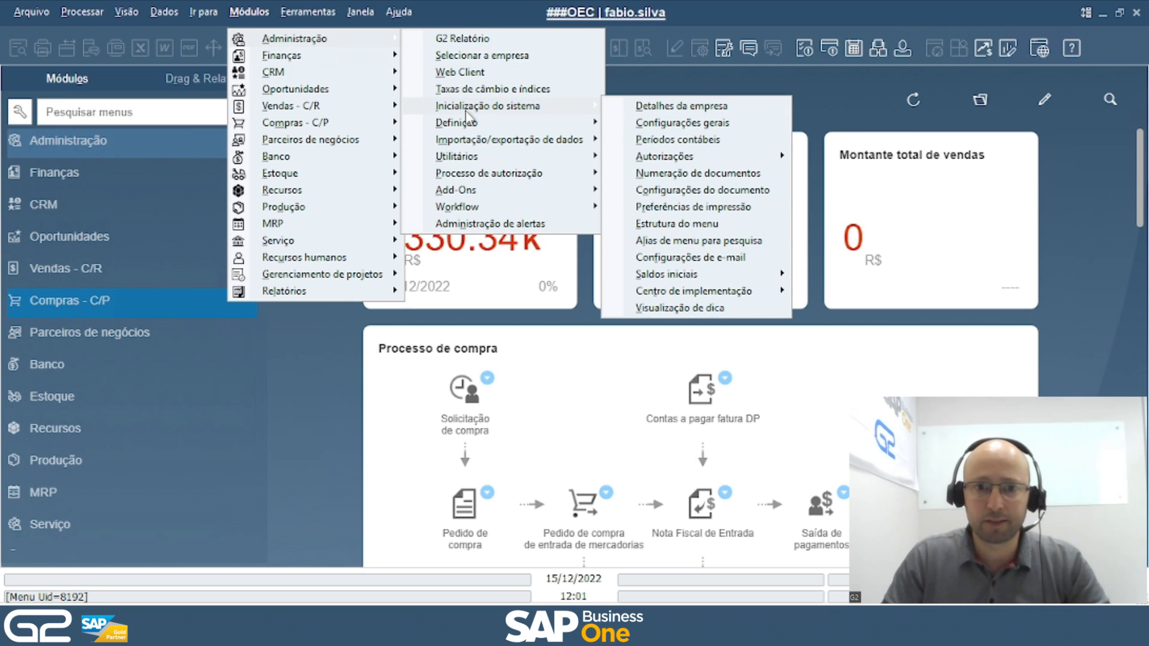
left_click(641, 139)
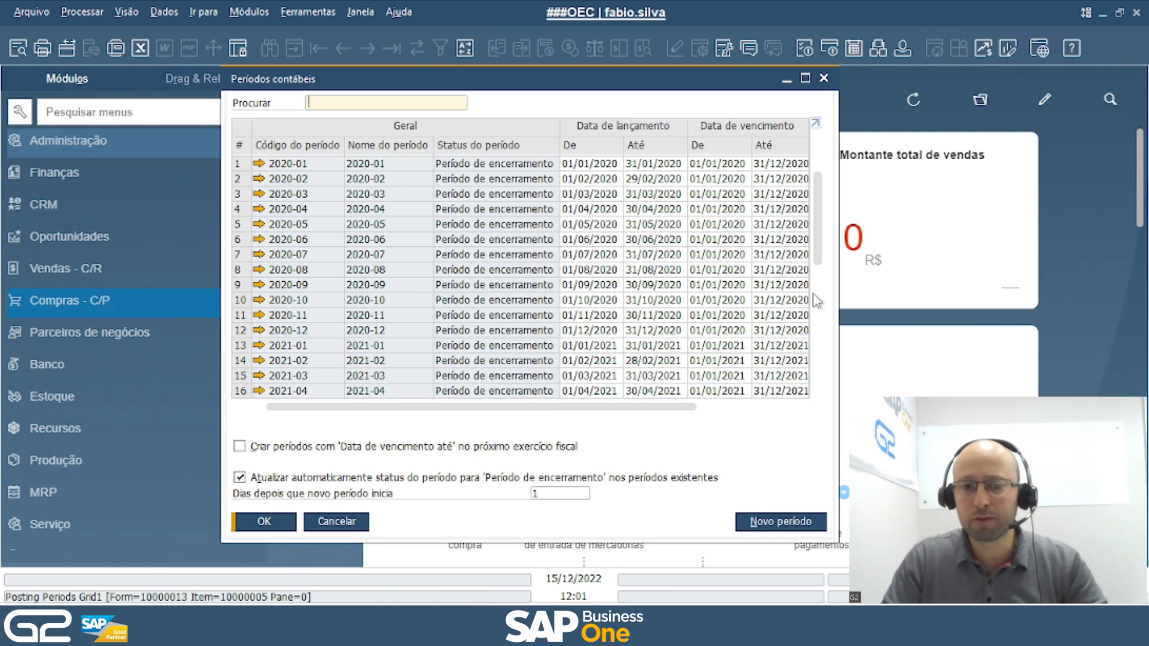
scroll(826, 296, "down", 1)
scroll(826, 297, "down", 6)
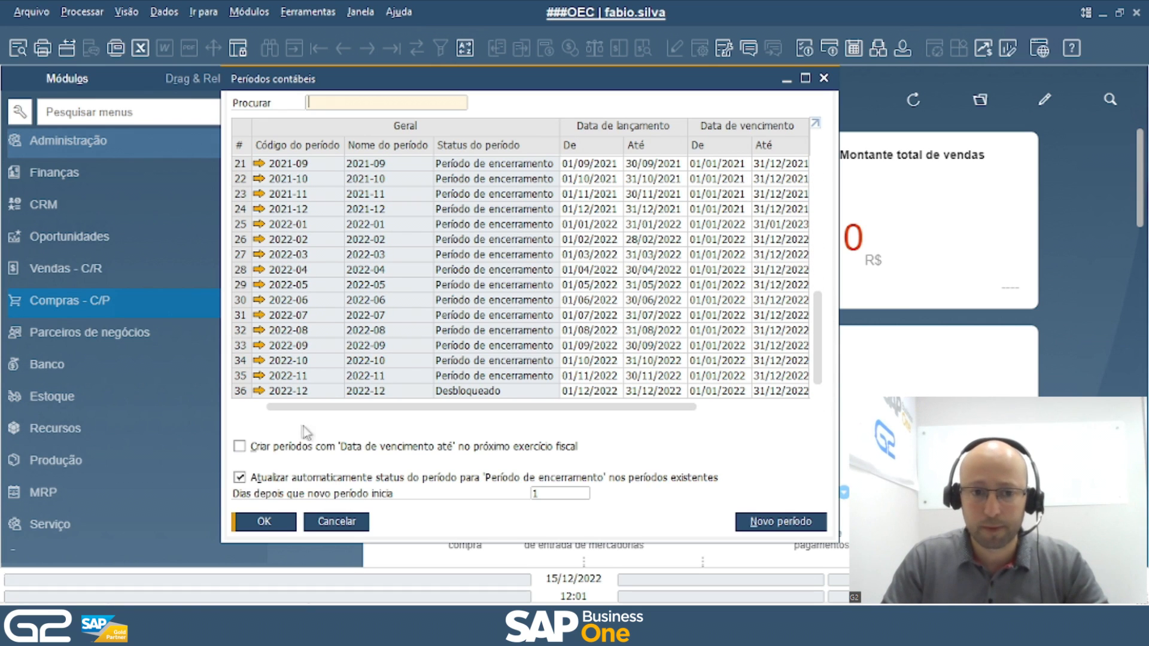
left_click(261, 392)
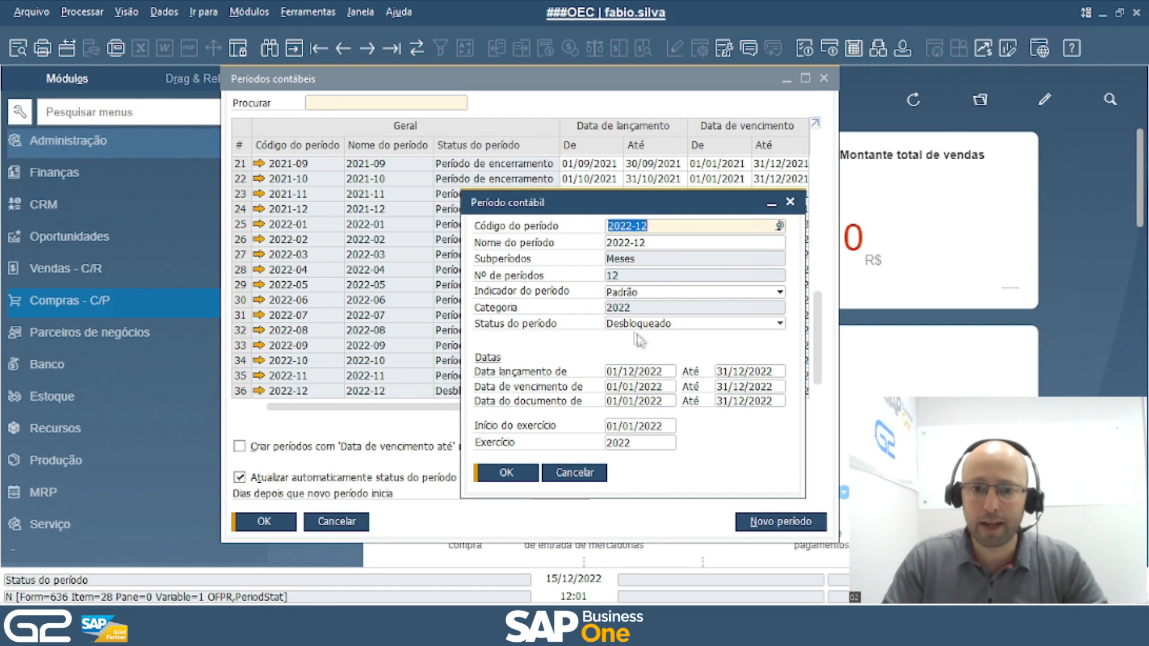
Set the status of period 2022-12 to Desbloqueado fora de vendas
left_click(771, 326)
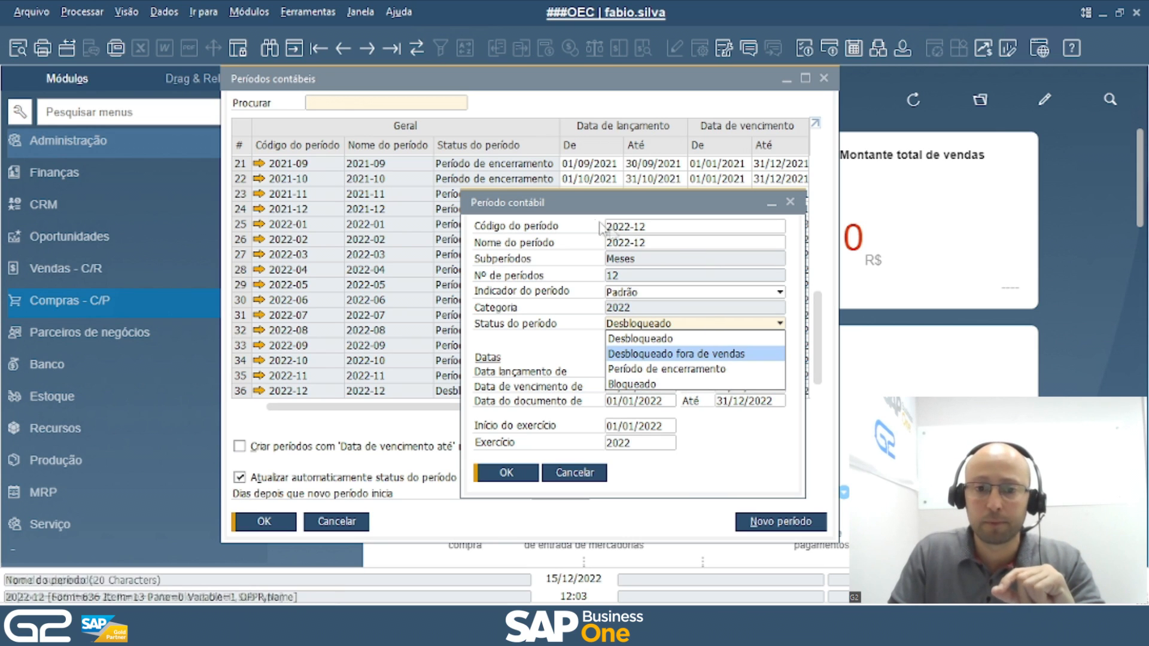
left_click(684, 398)
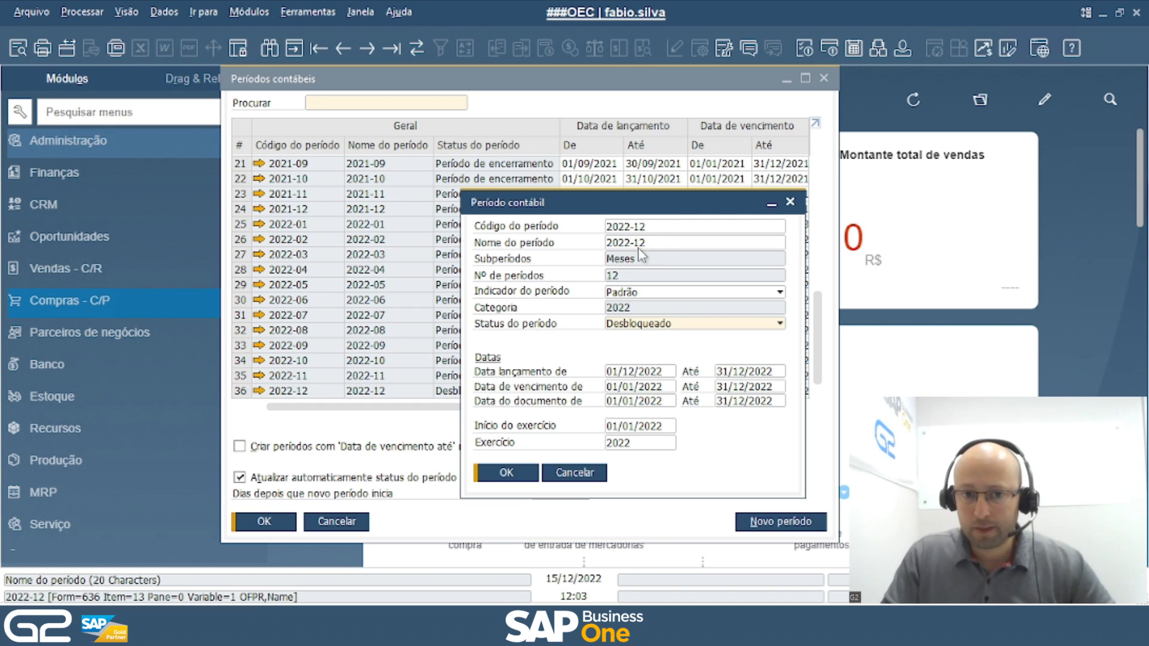
left_click(665, 334)
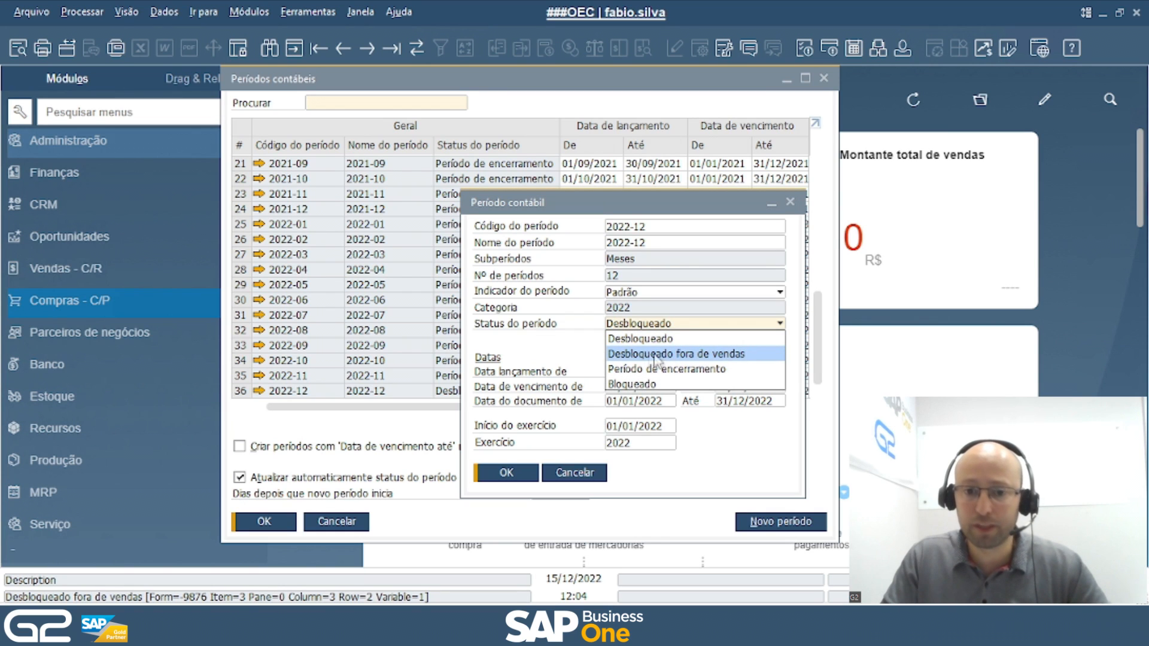
left_click(723, 354)
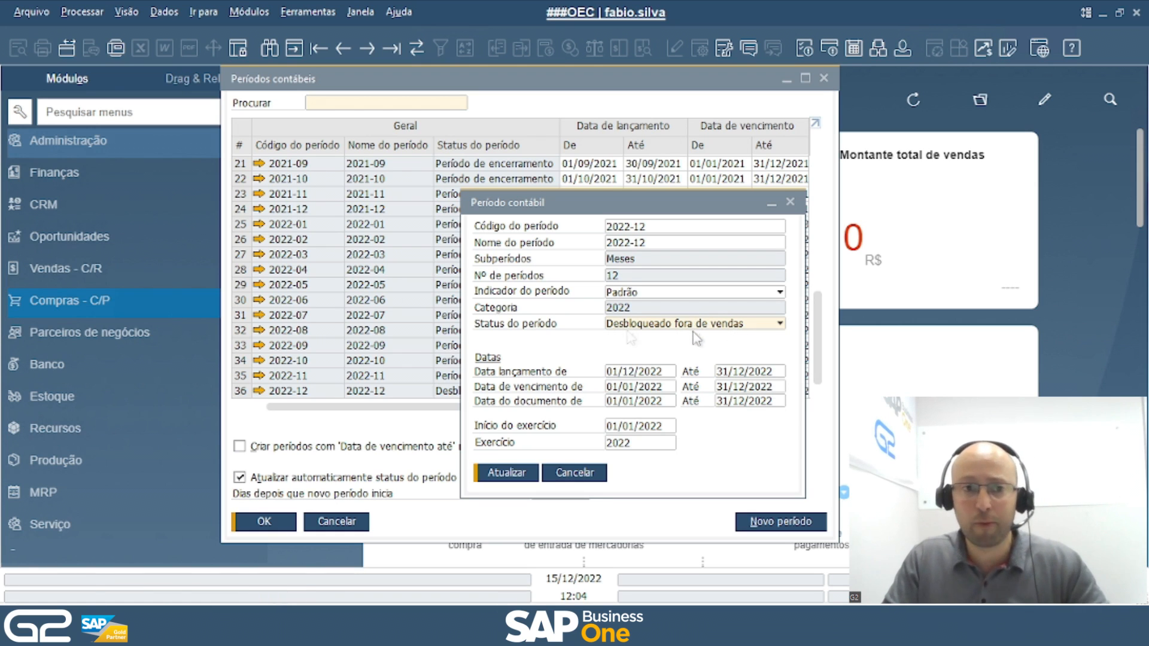
Open the general authorizations for the Finanças user and examine the period status entries under Geral
left_click(245, 13)
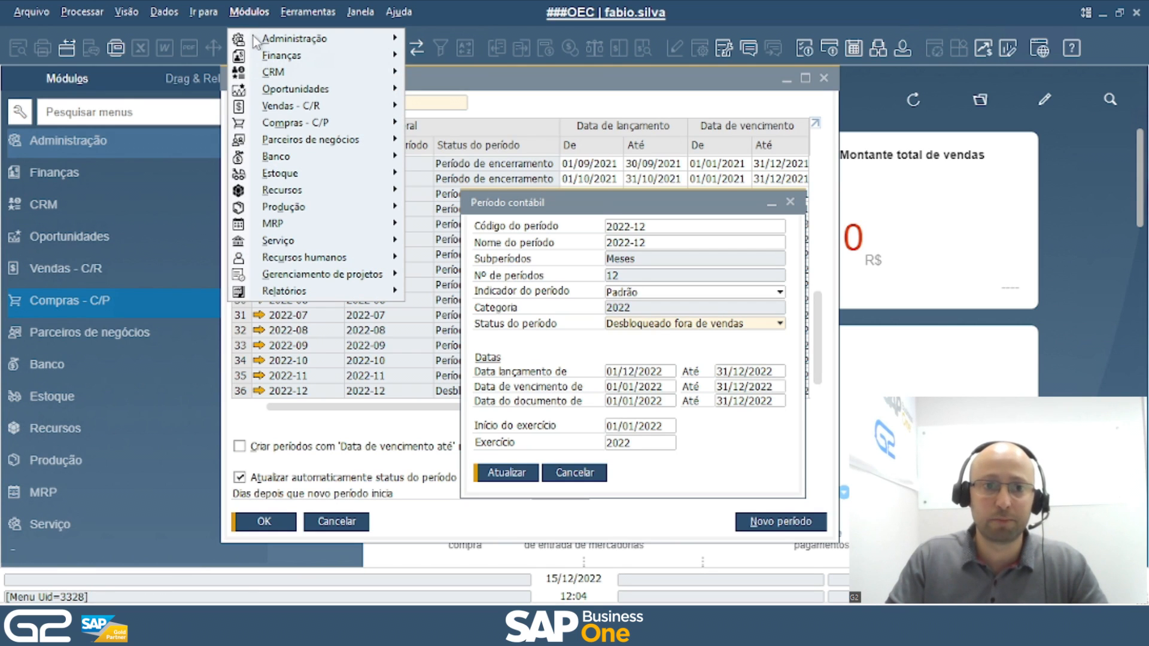
mouse_move(259, 41)
mouse_move(469, 108)
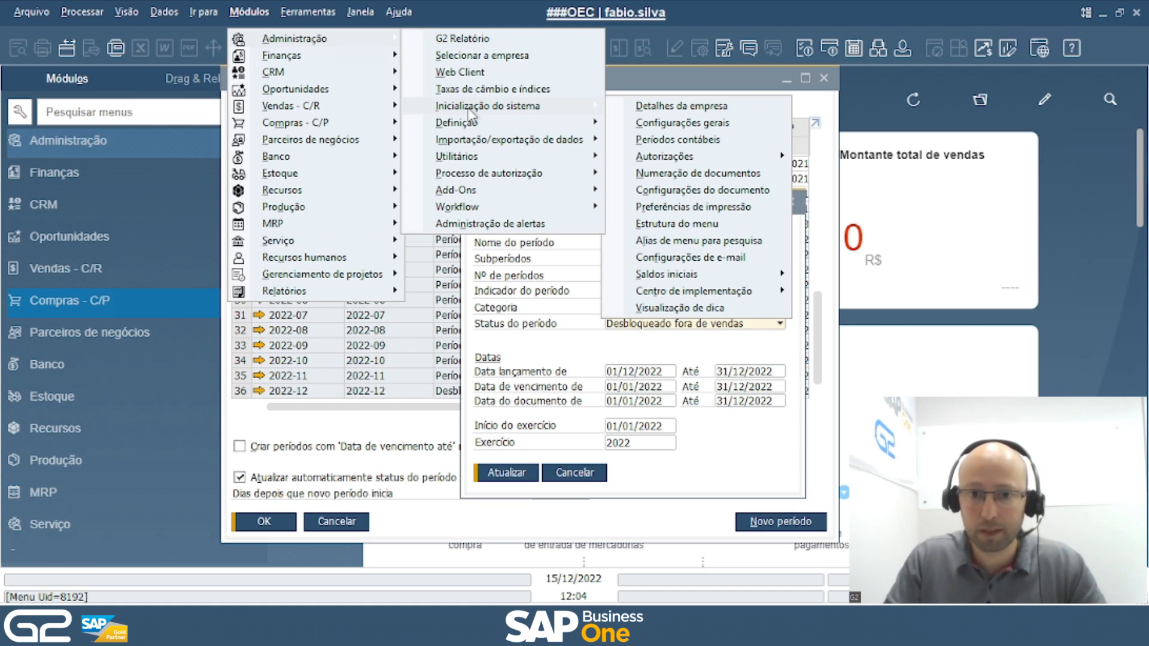
mouse_move(659, 163)
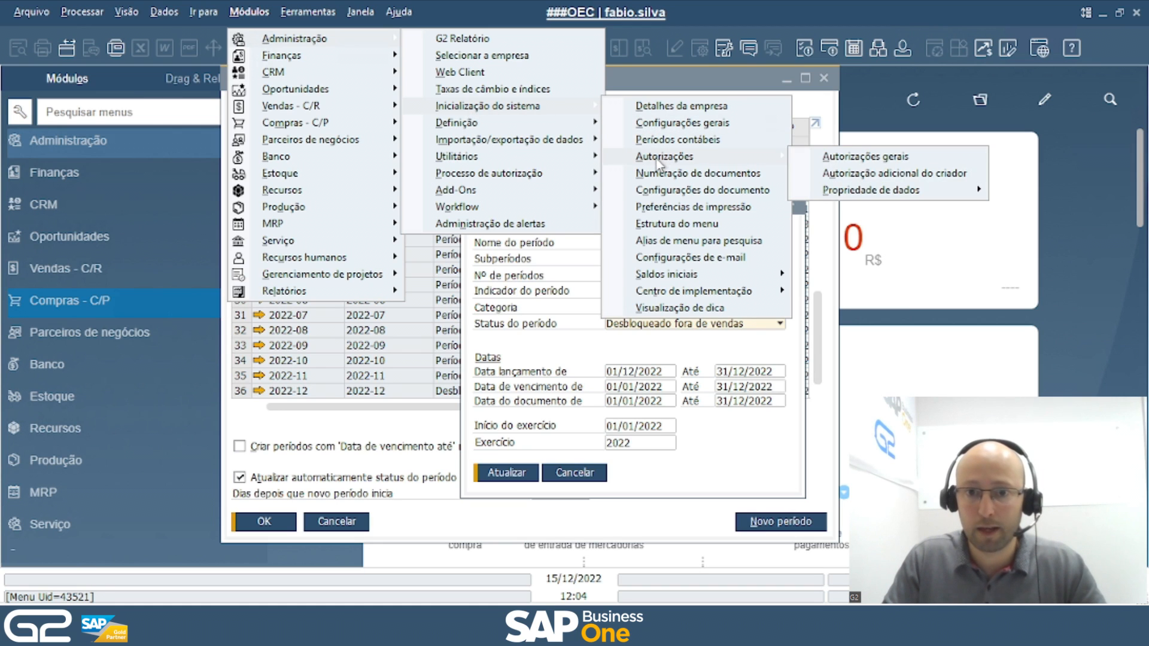
left_click(837, 158)
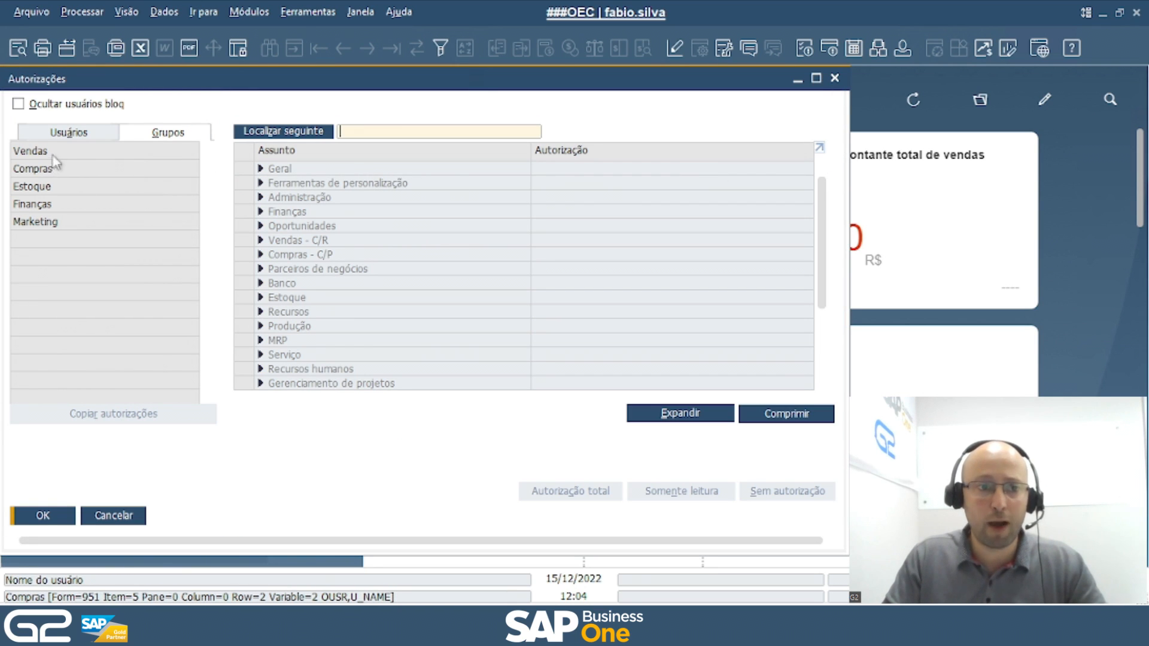
left_click(53, 207)
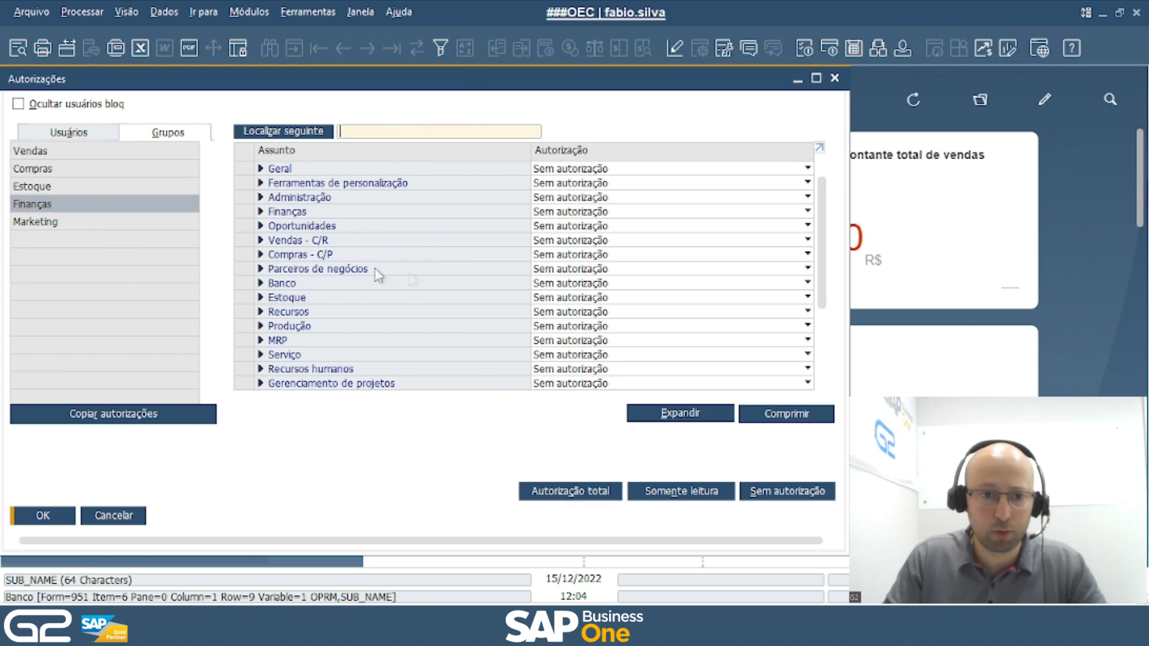
left_click(261, 169)
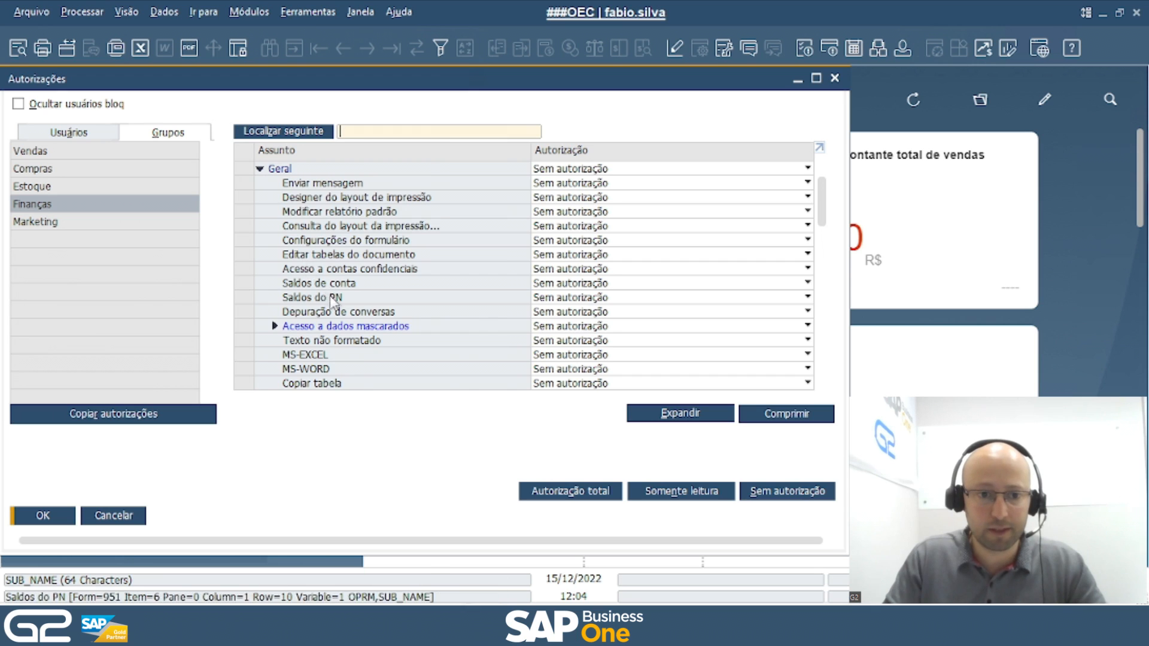
scroll(361, 304, "down", 3)
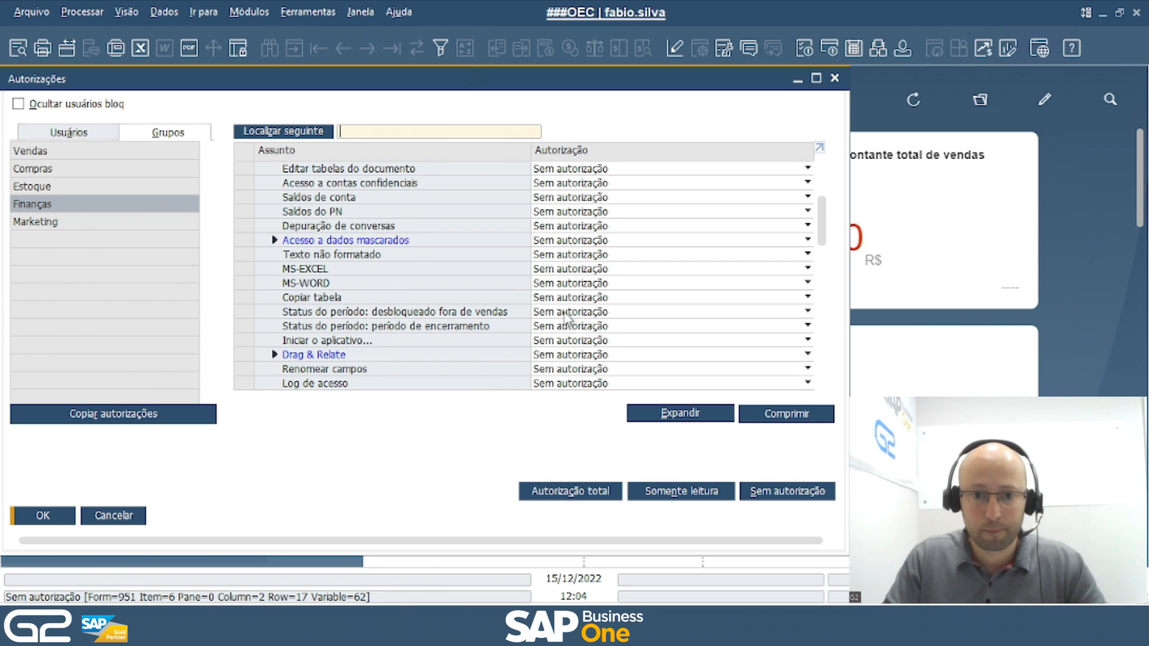
left_click(562, 316)
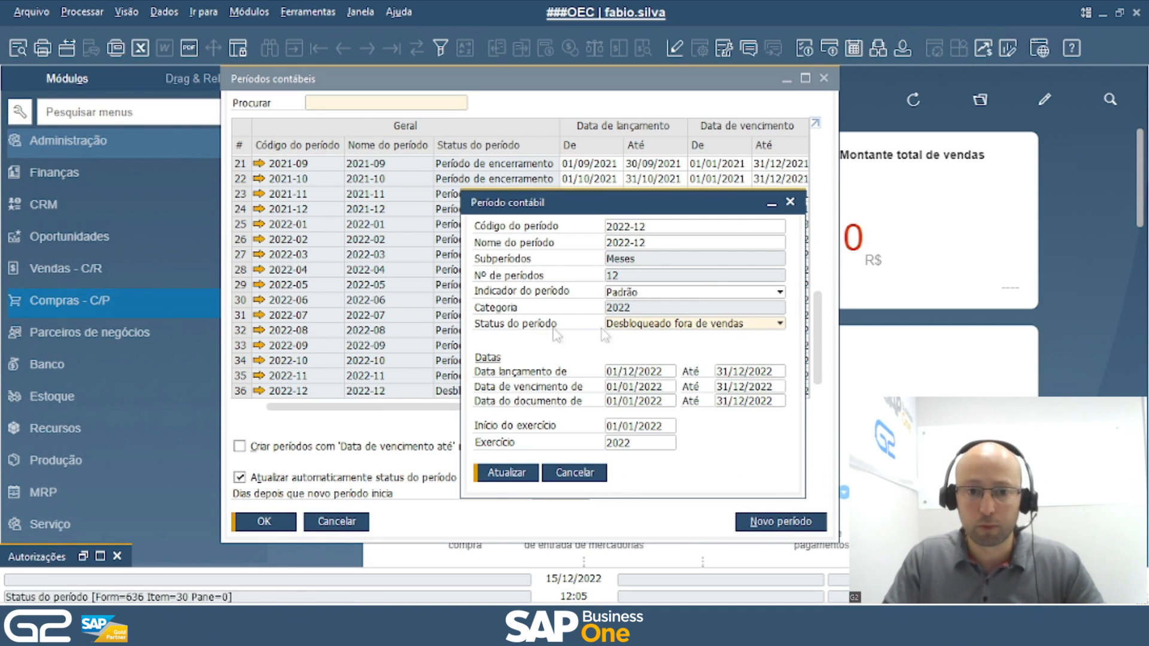
Review the status options for period 2022-12 and save it as Desbloqueado fora de vendas
left_click(704, 327)
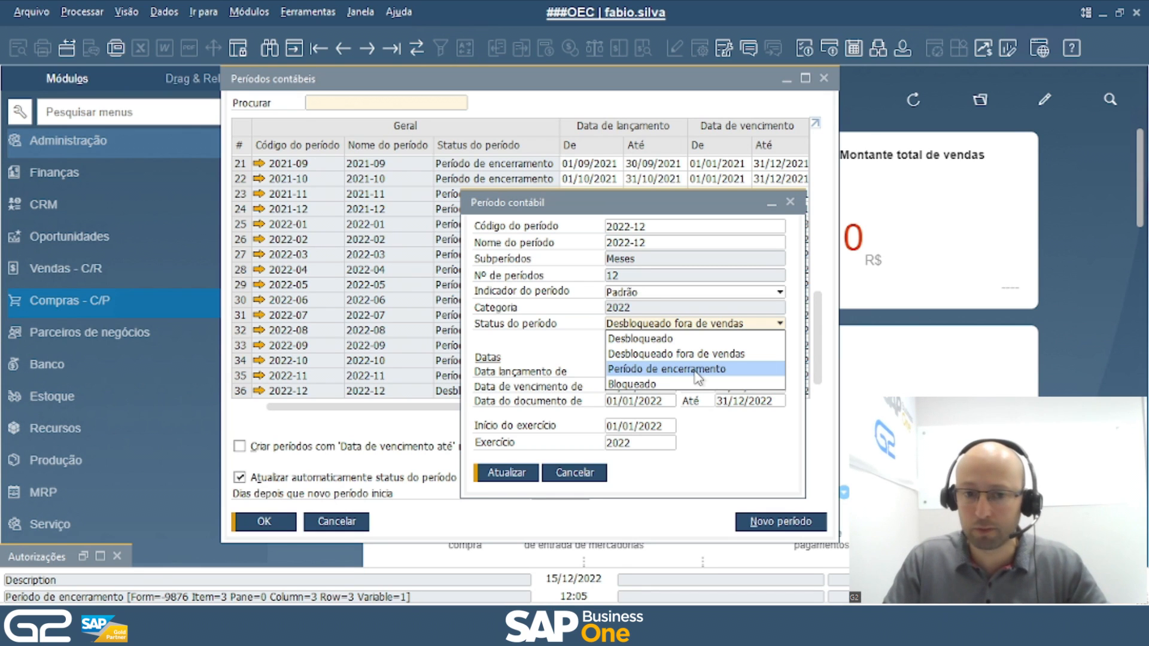
left_click(786, 526)
left_click(785, 527)
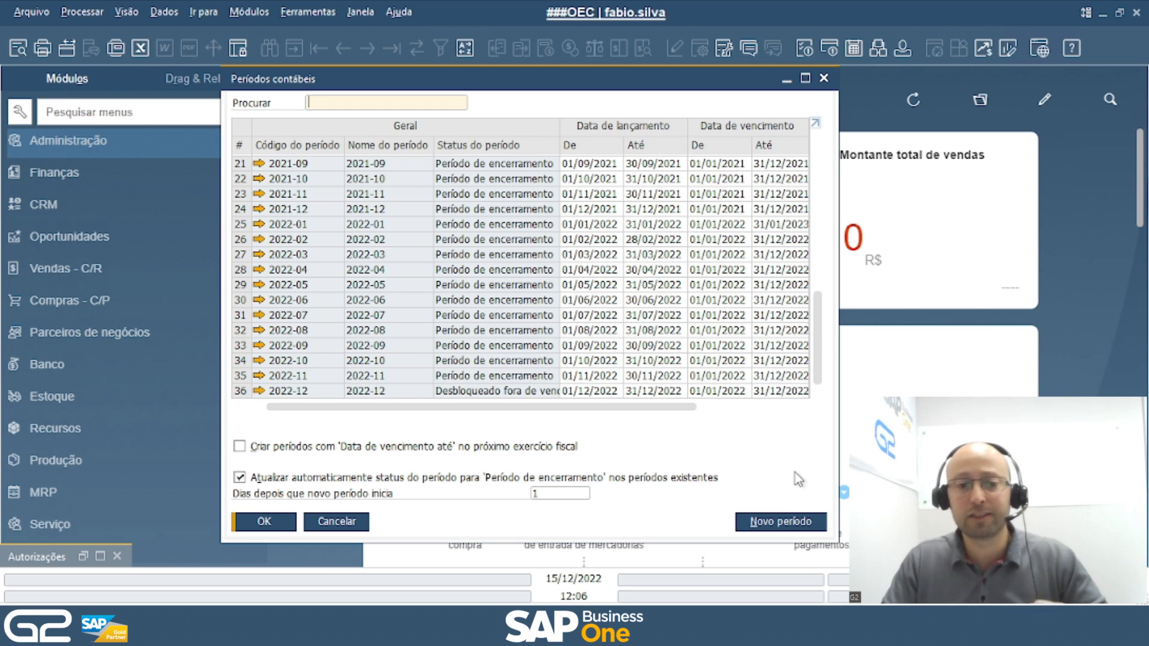
Start a new accounting period with 2023 as both its code and its name
left_click(780, 523)
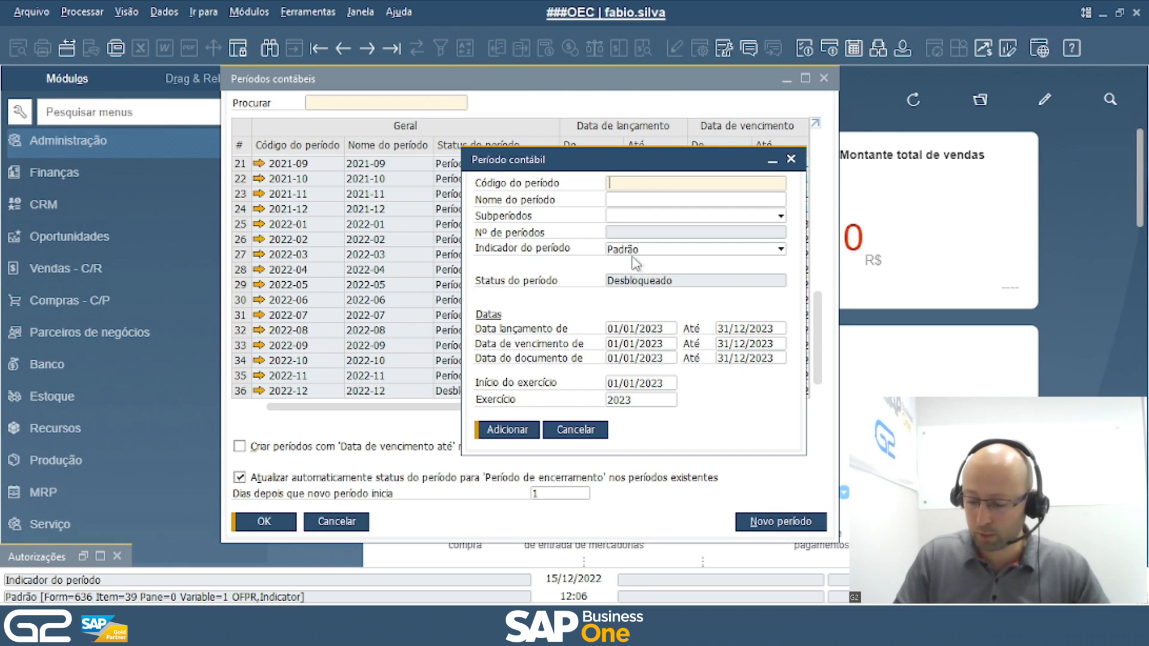
type("2023")
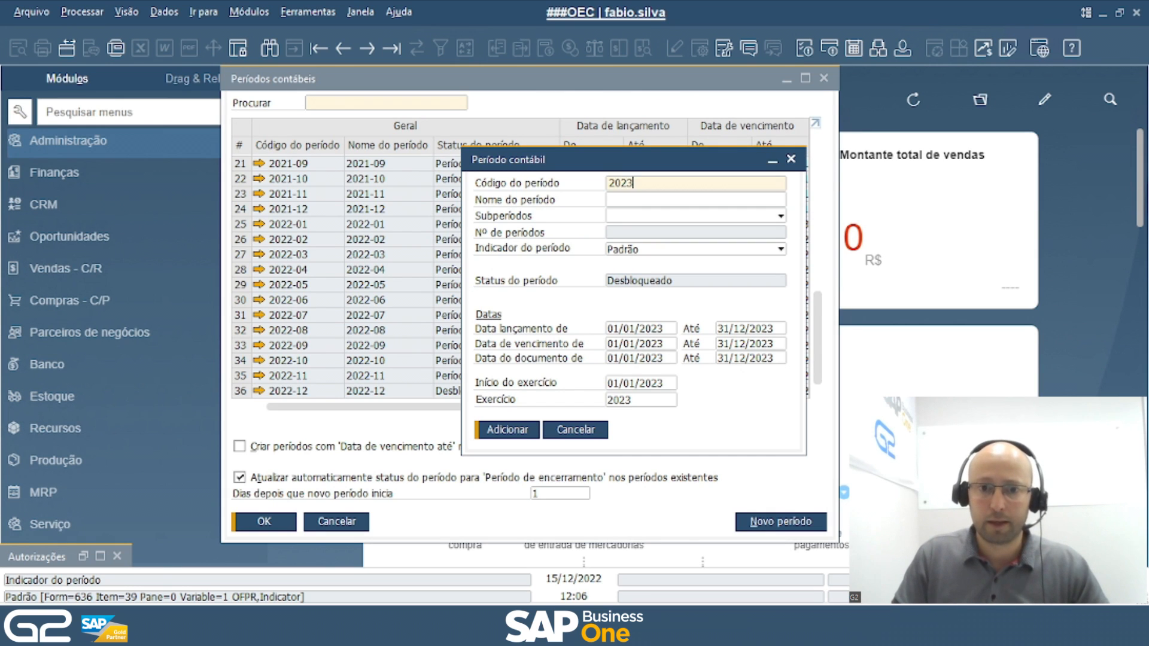
key("Tab")
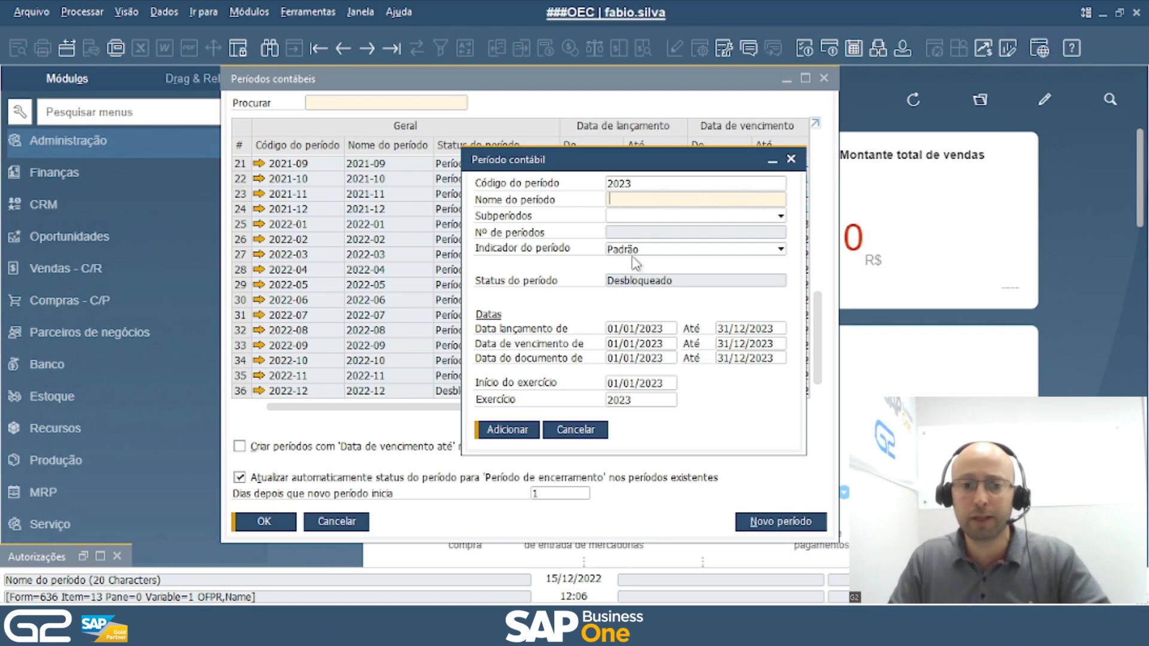
type("2023")
key("Tab")
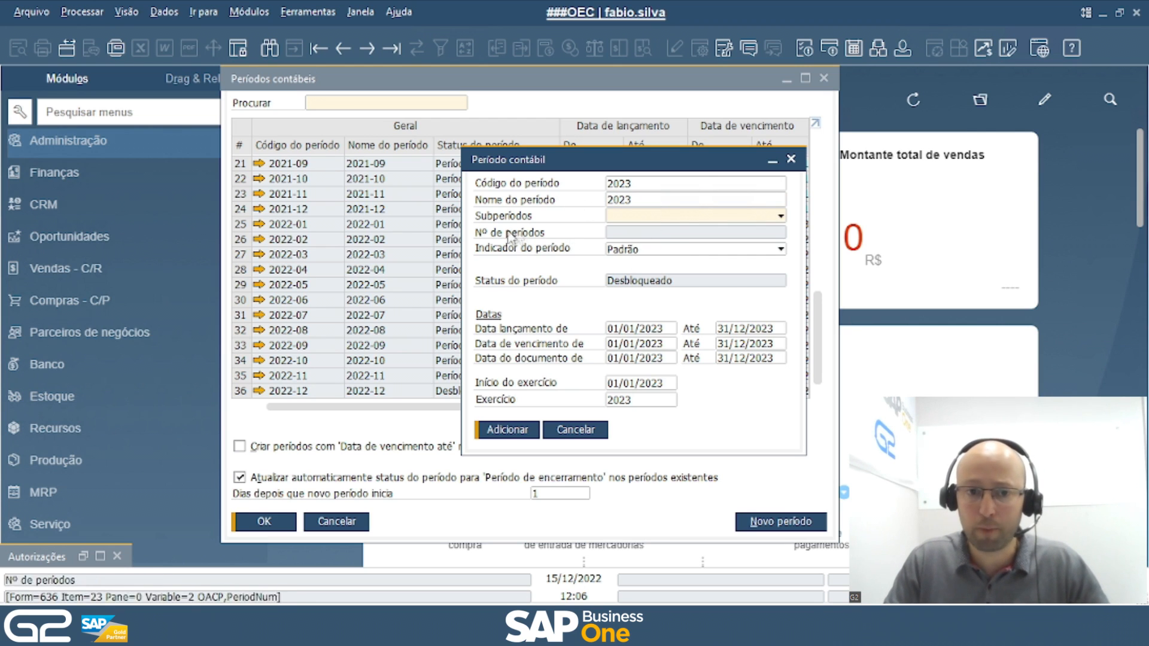
Set the new period's subperiods to Meses, keep the Padrão indicator, and add the 2023 period
left_click(647, 218)
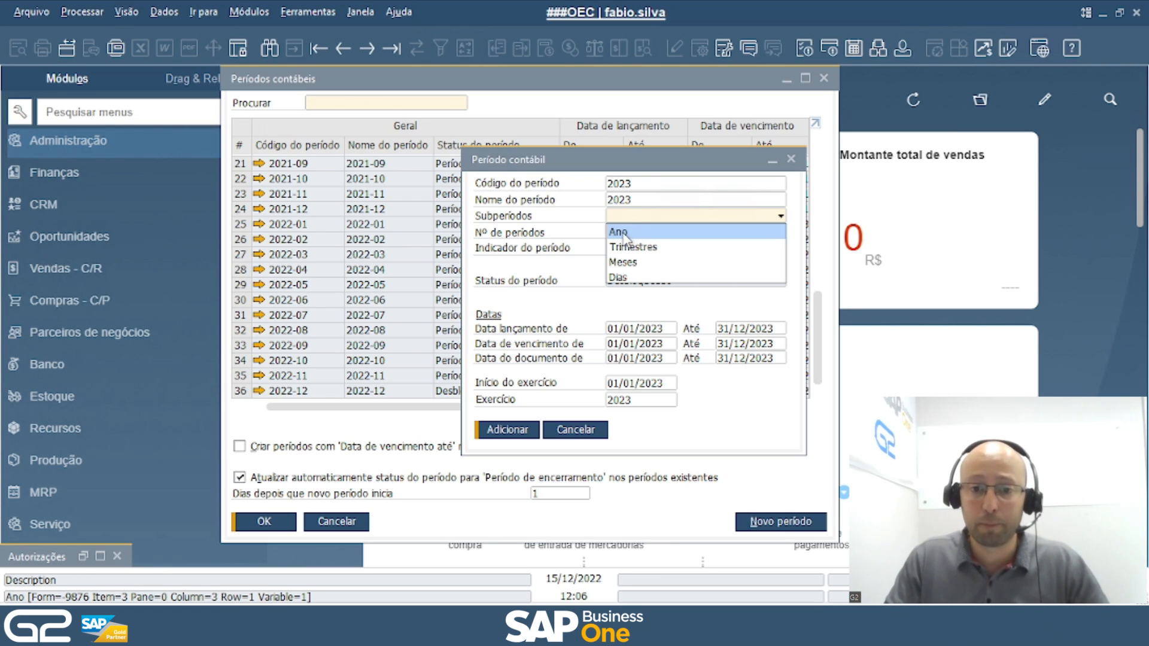
left_click(641, 263)
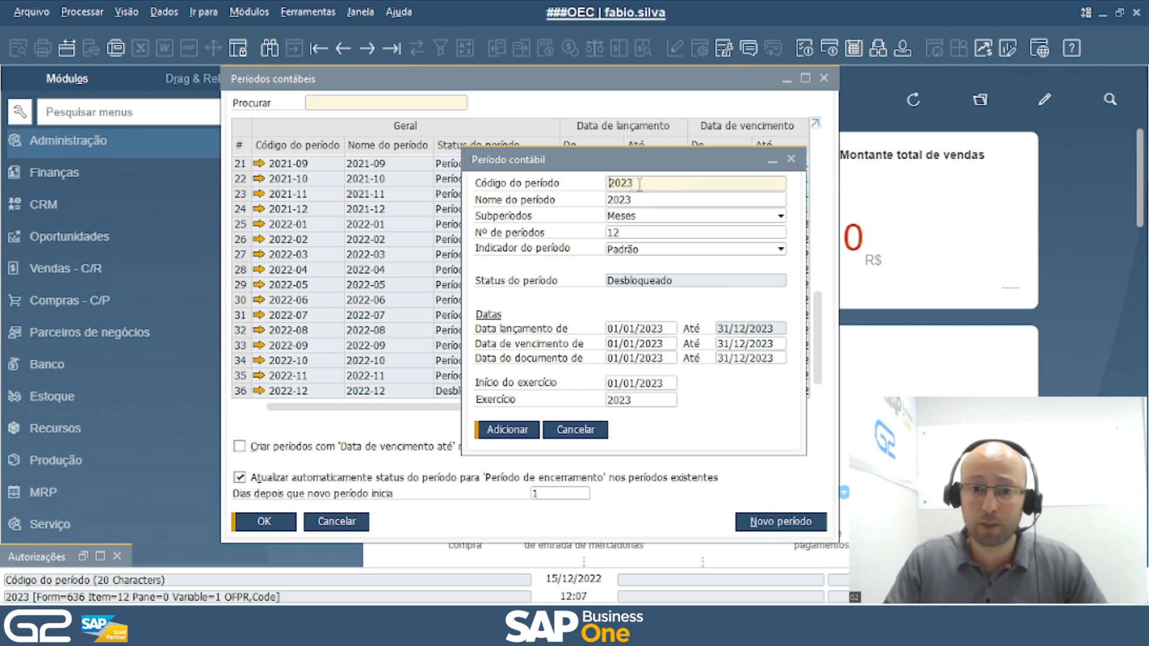
left_click(662, 183)
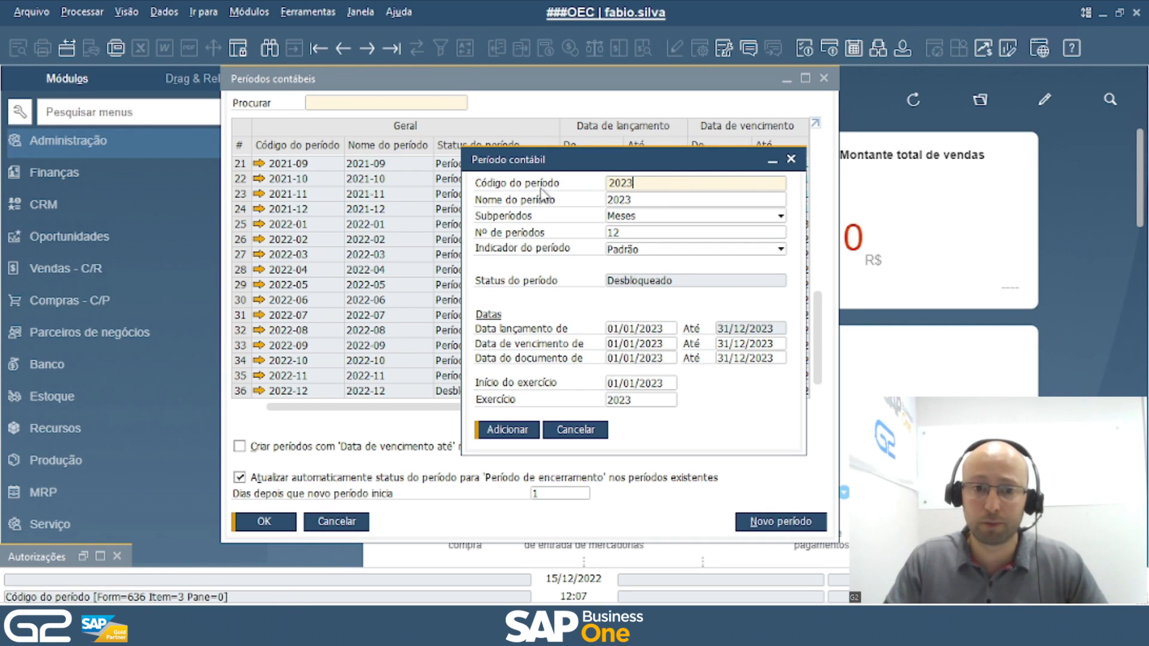
key("Tab")
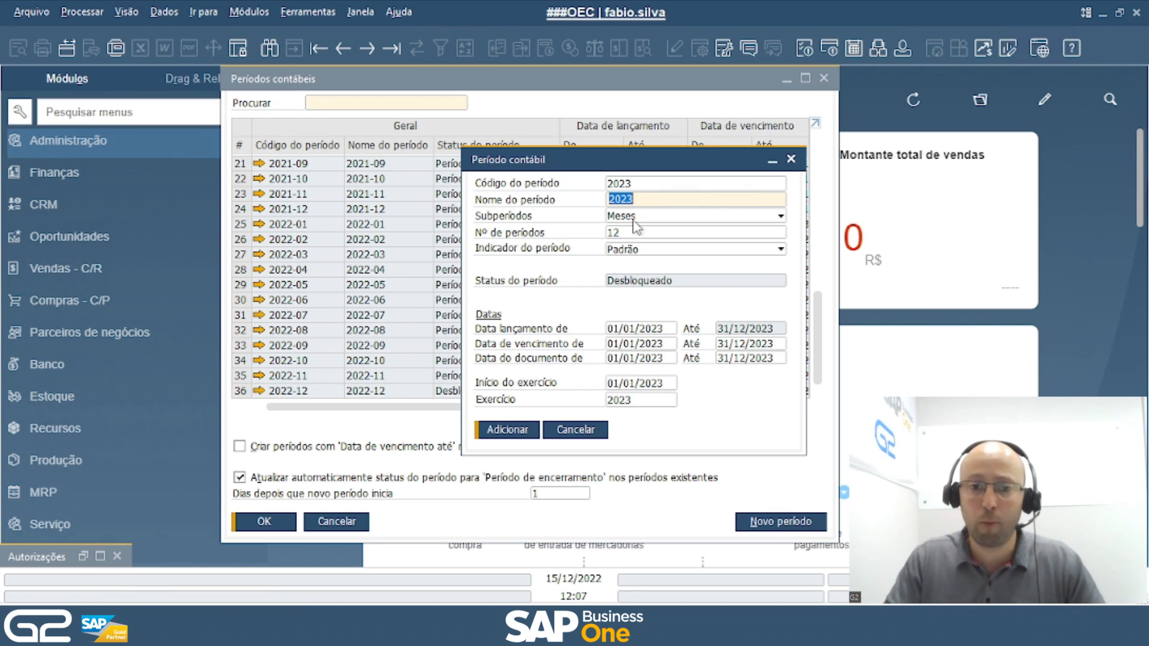
left_click(670, 252)
left_click(675, 250)
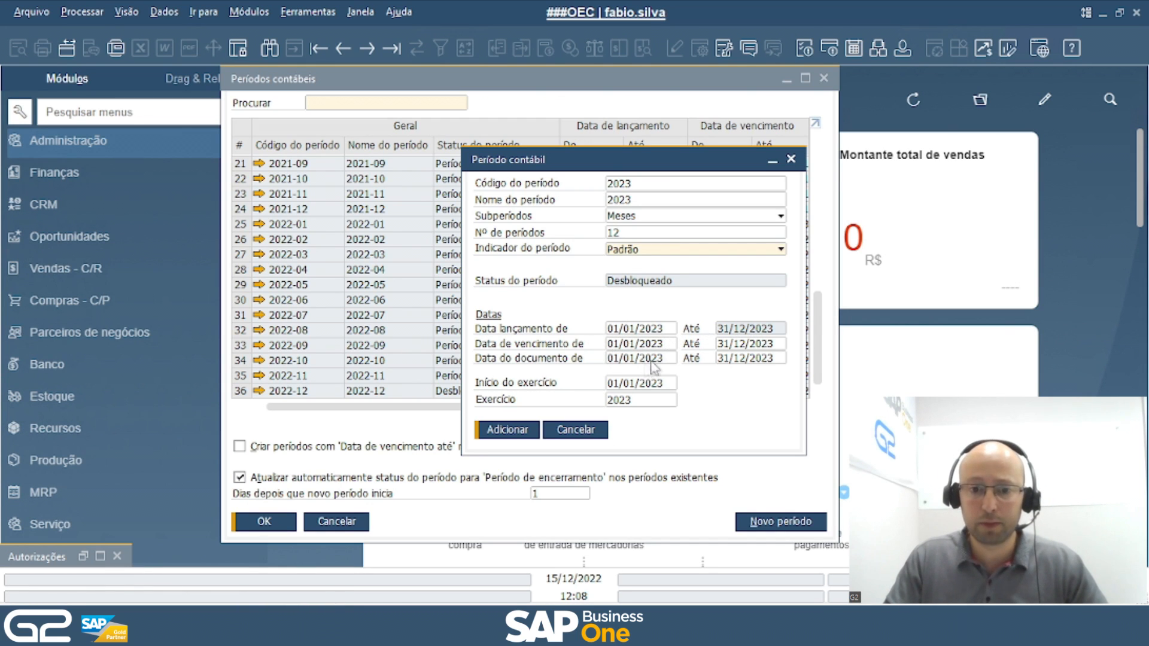
left_click(509, 431)
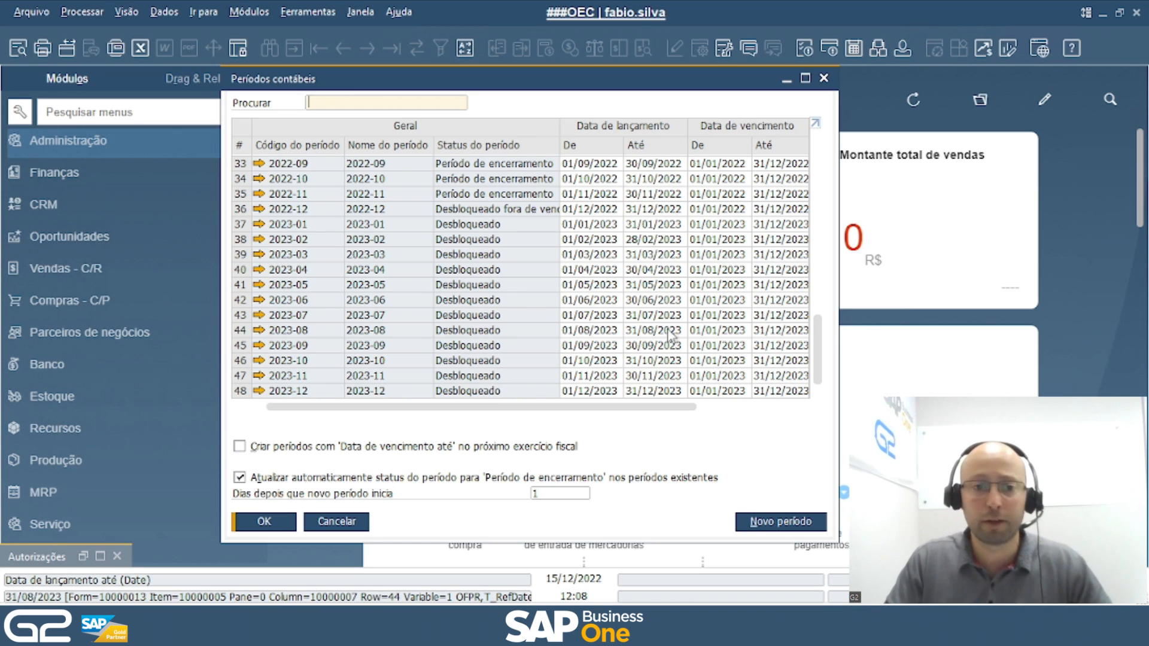
Open the details of period 2023-01 and examine its posting date range
left_click(259, 226)
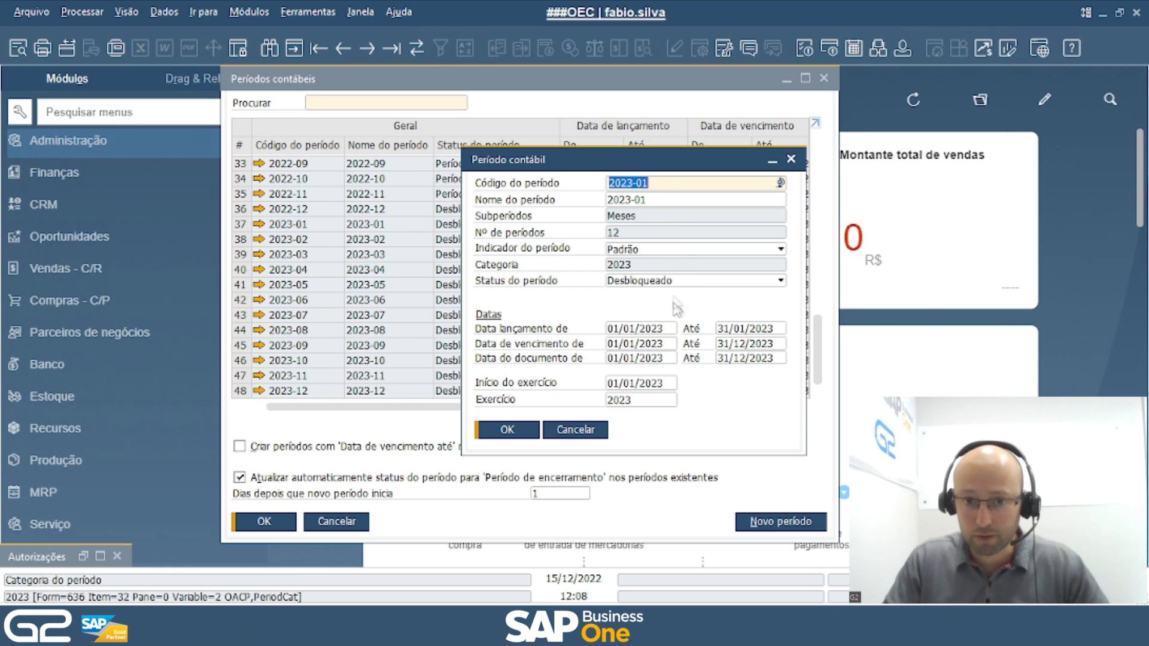
left_click(635, 330)
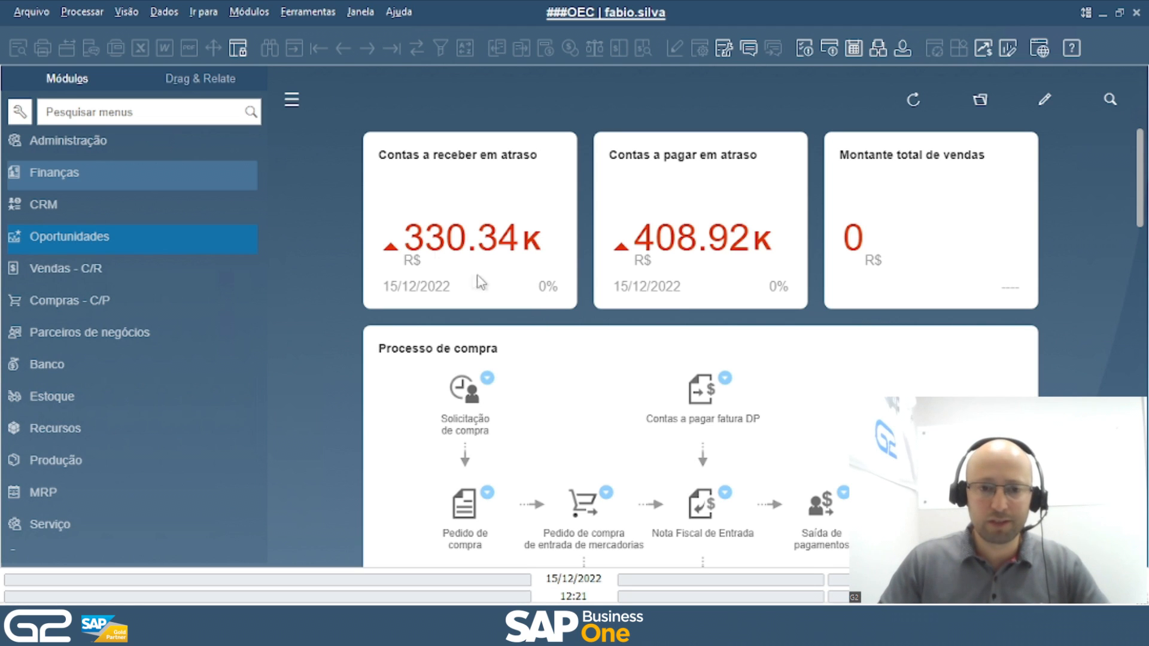
Open the period-end closing selection criteria (Encerramento do período) from the administration utilities
left_click(253, 15)
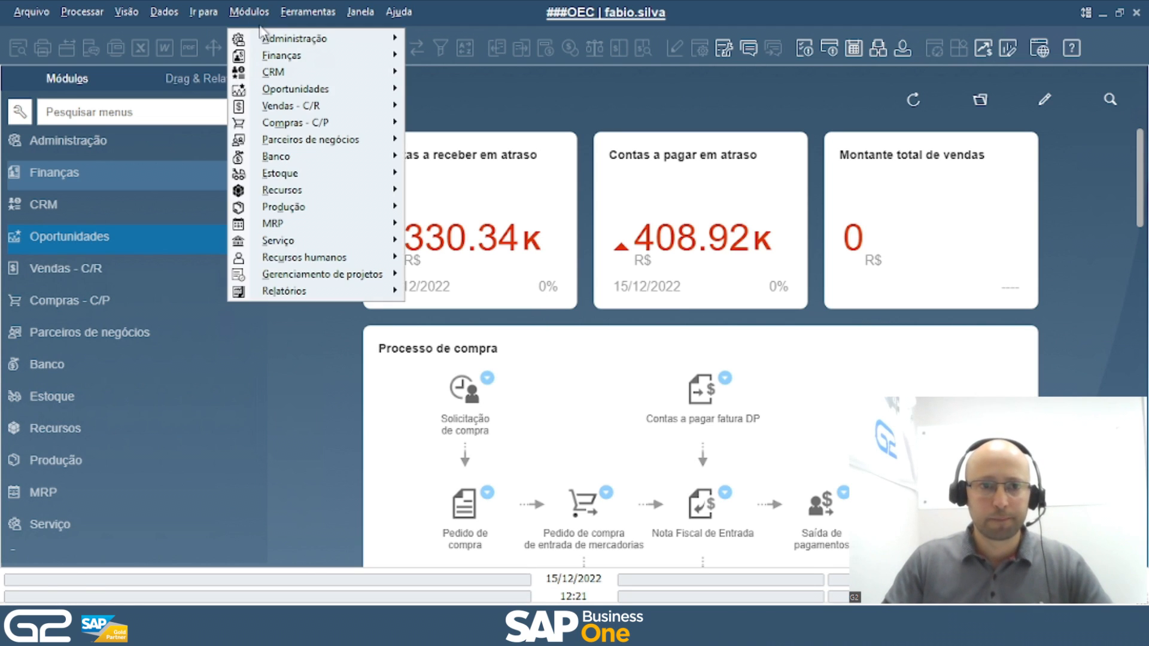
mouse_move(264, 41)
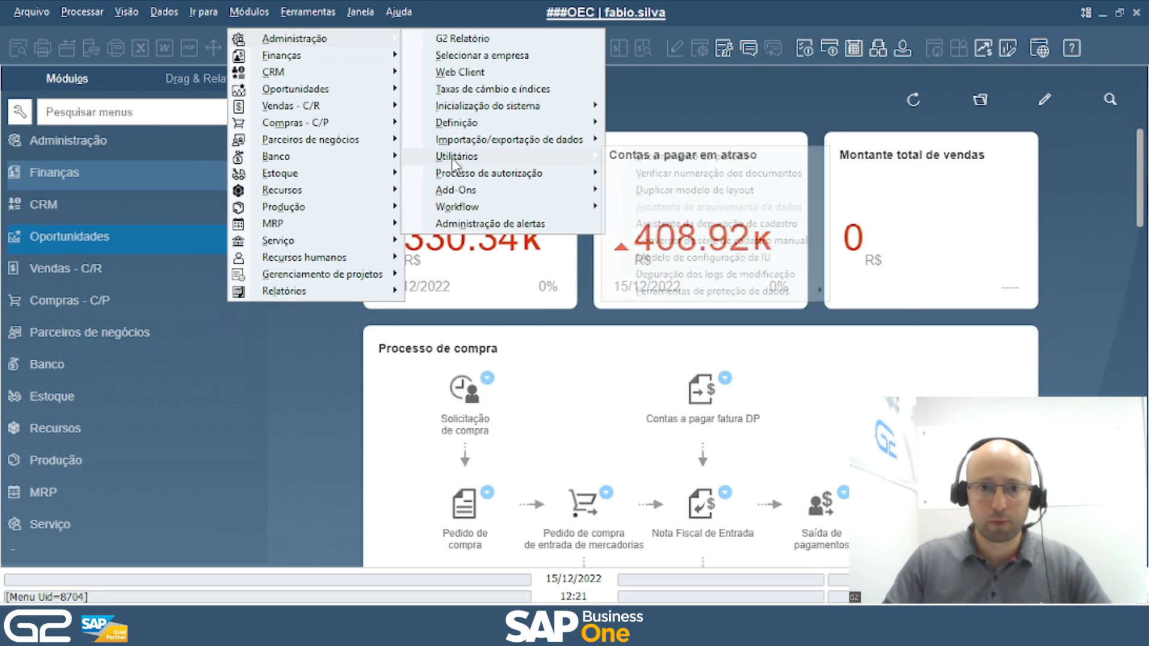
mouse_move(456, 158)
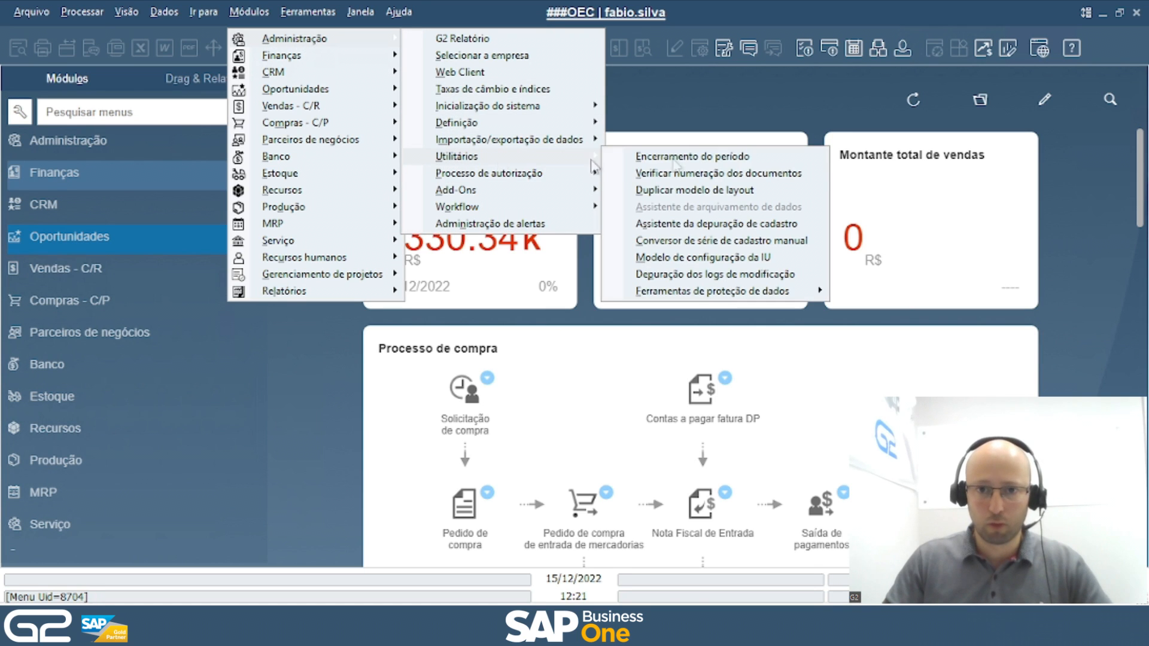
left_click(748, 158)
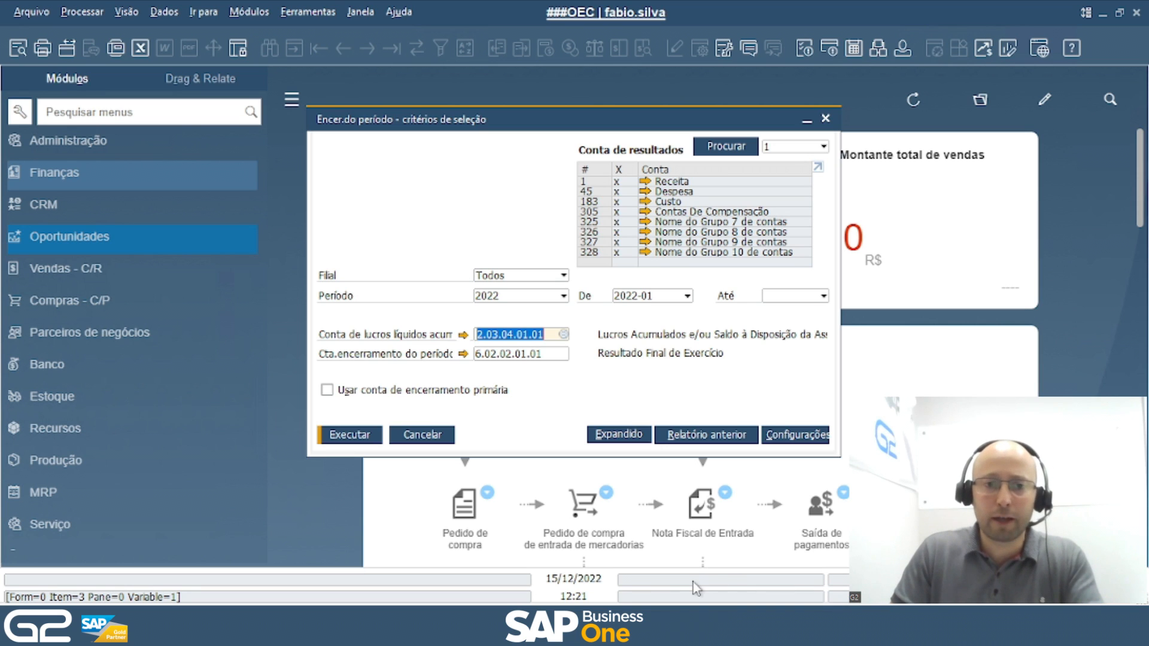
mouse_move(698, 625)
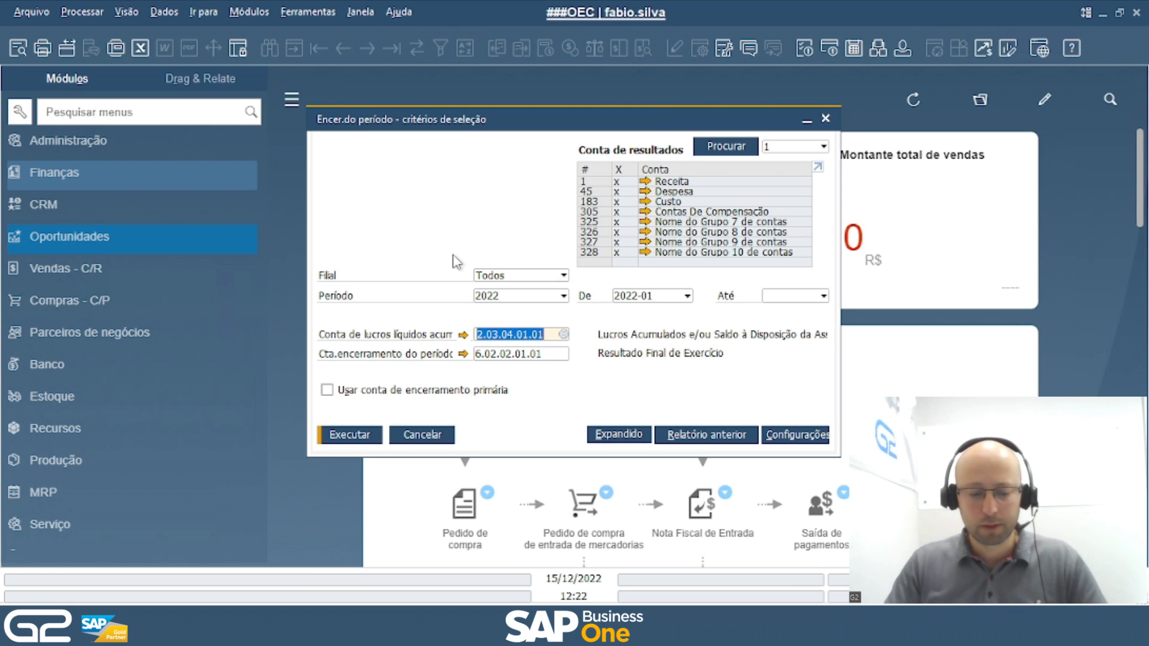
Open the Pedido de compra, Recebimento de mercadorias and Nota Fiscal de Entrada forms from the purchasing module and arrange their windows
left_click(77, 303)
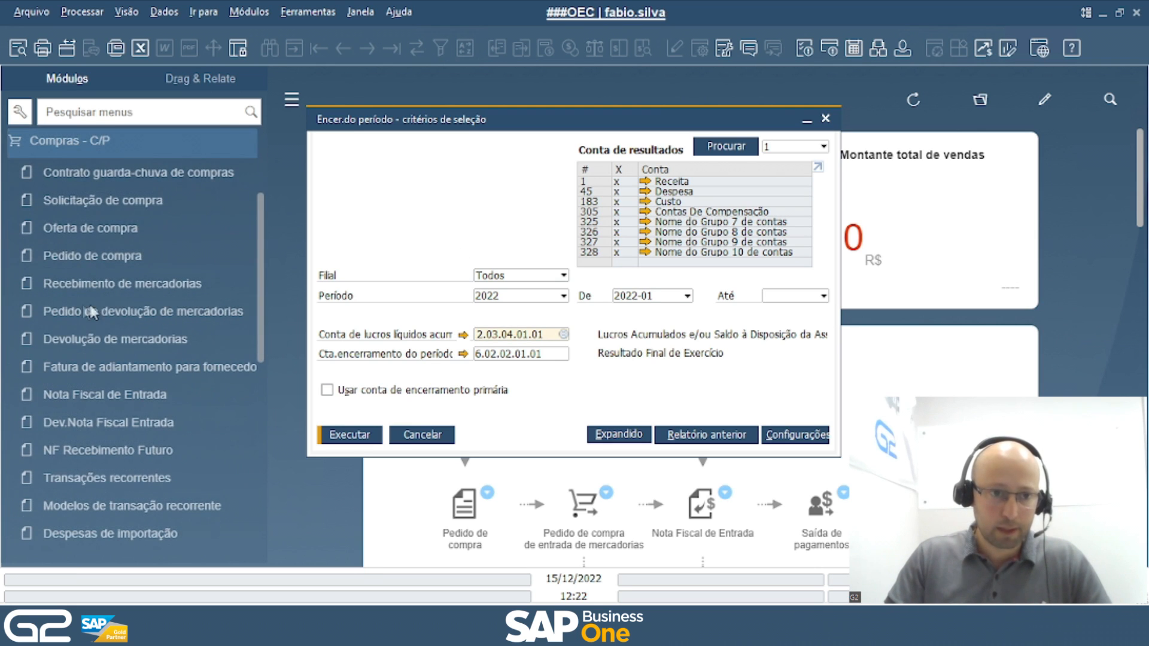
left_click(122, 258)
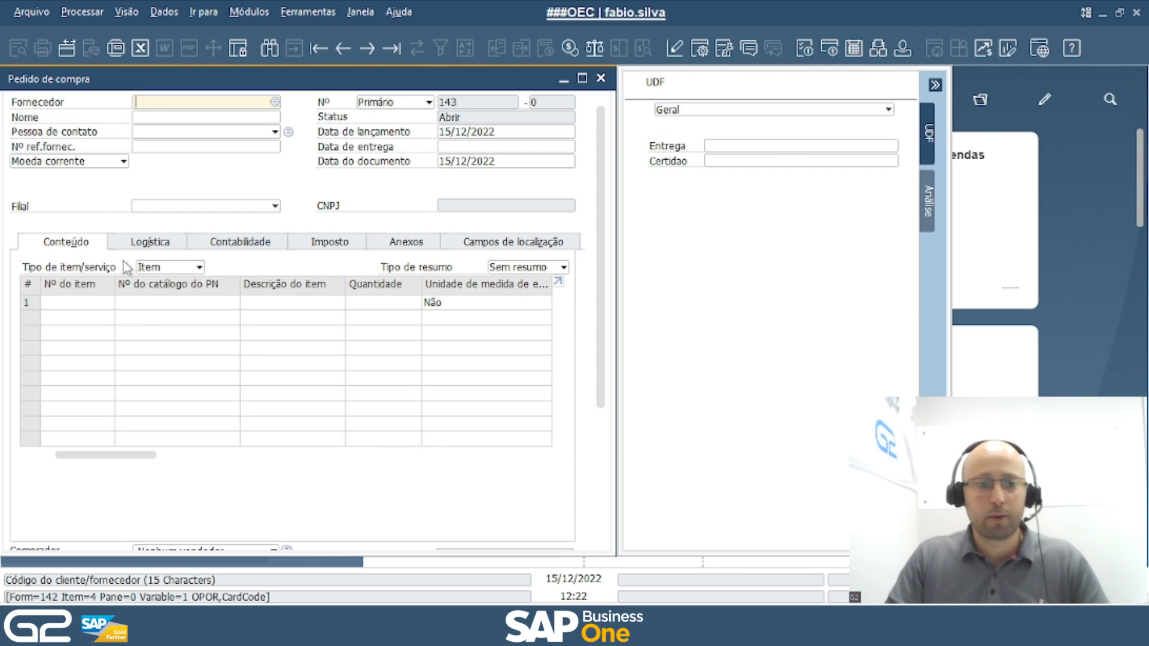
left_click_drag(339, 82, 415, 78)
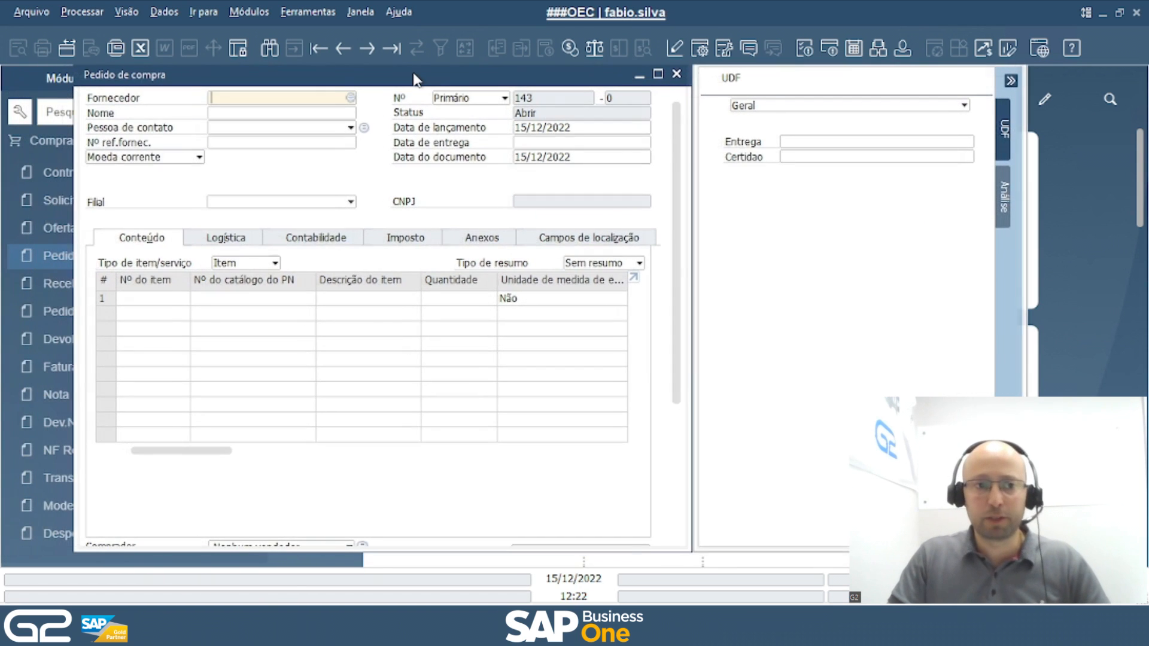
left_click(48, 280)
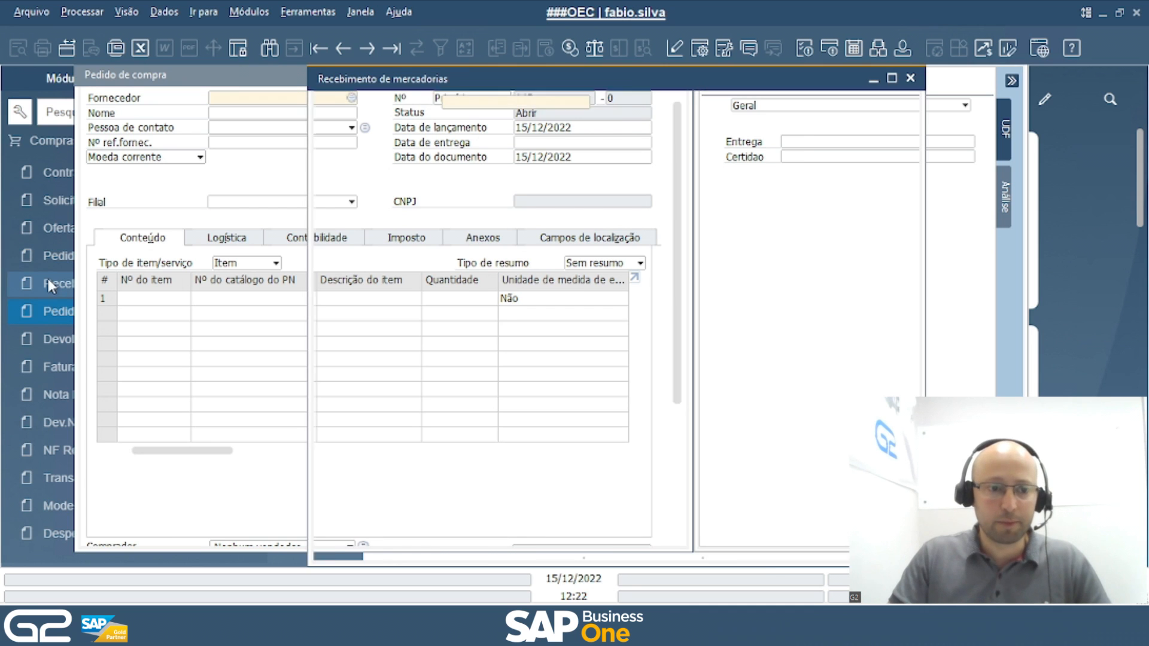
left_click(55, 388)
left_click_drag(461, 85, 755, 131)
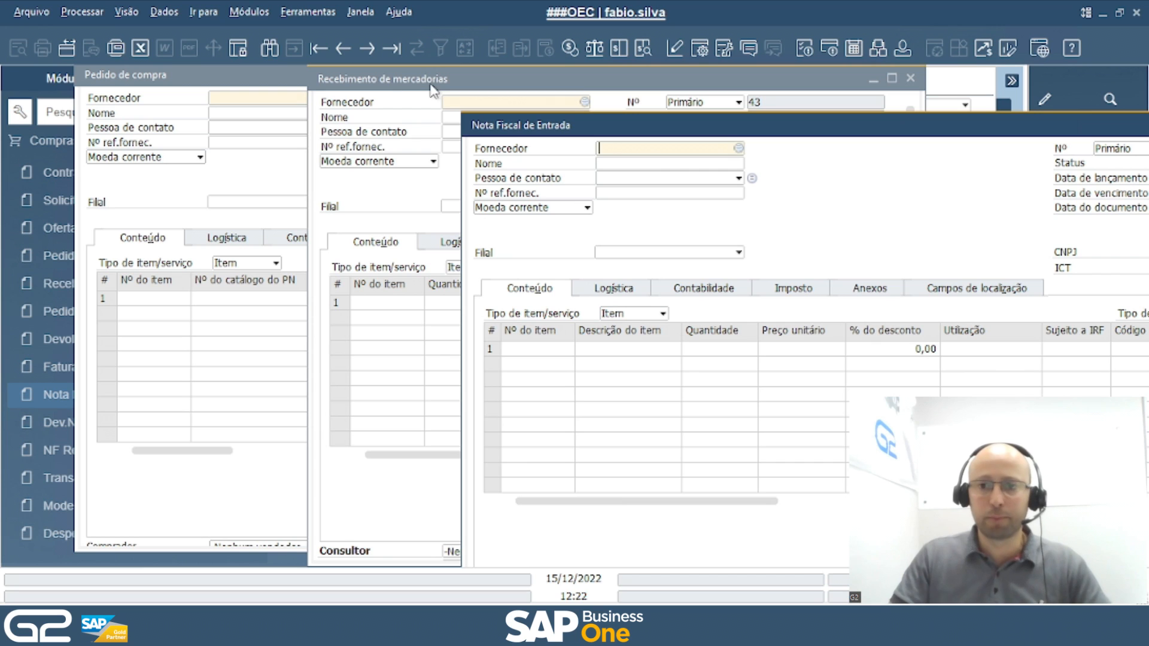
View the most recent goods receipt in Recebimento de mercadorias, then close the three purchasing documents
left_click(387, 82)
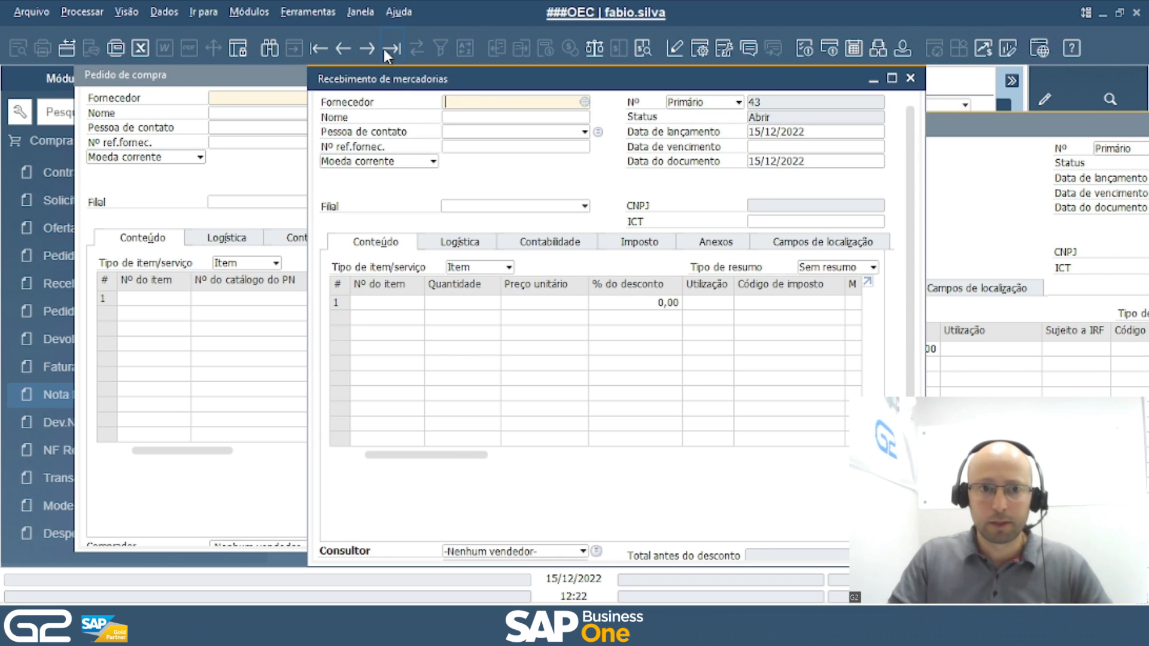
left_click(386, 48)
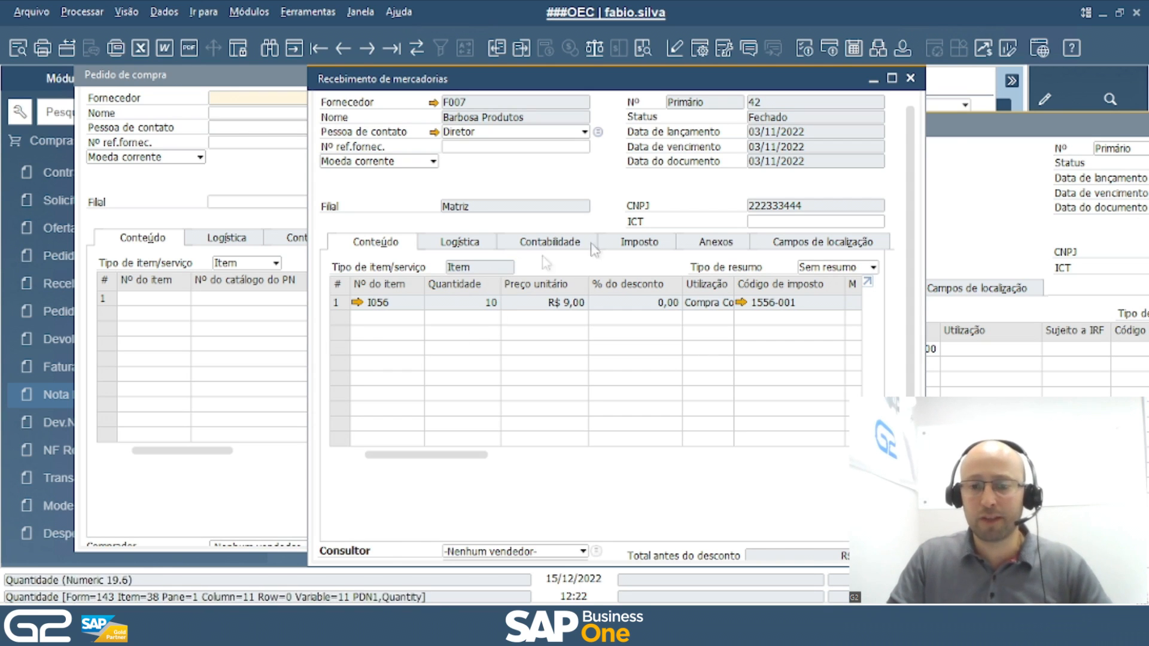
left_click(985, 129)
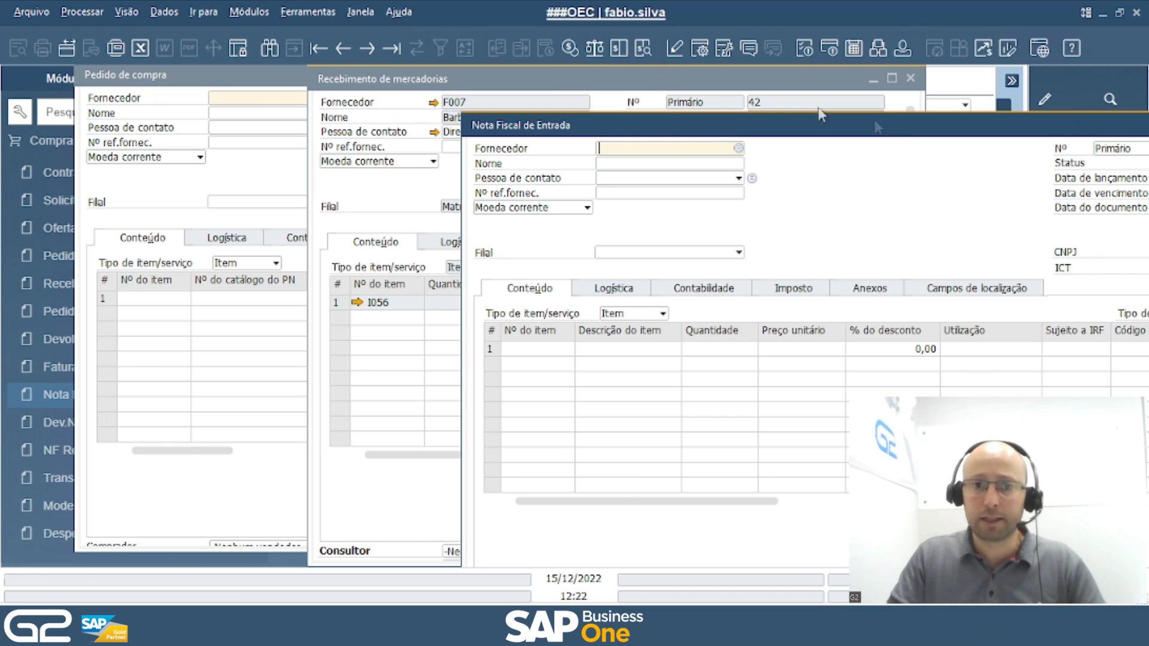
left_click_drag(893, 122, 605, 103)
left_click(1049, 109)
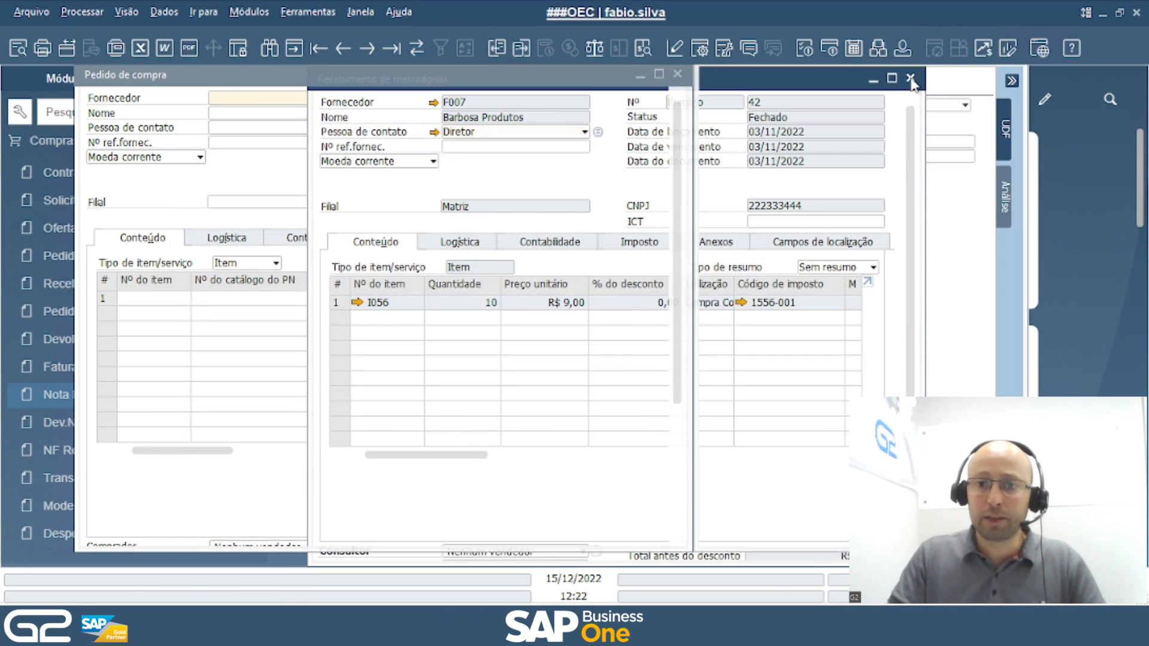
left_click(911, 80)
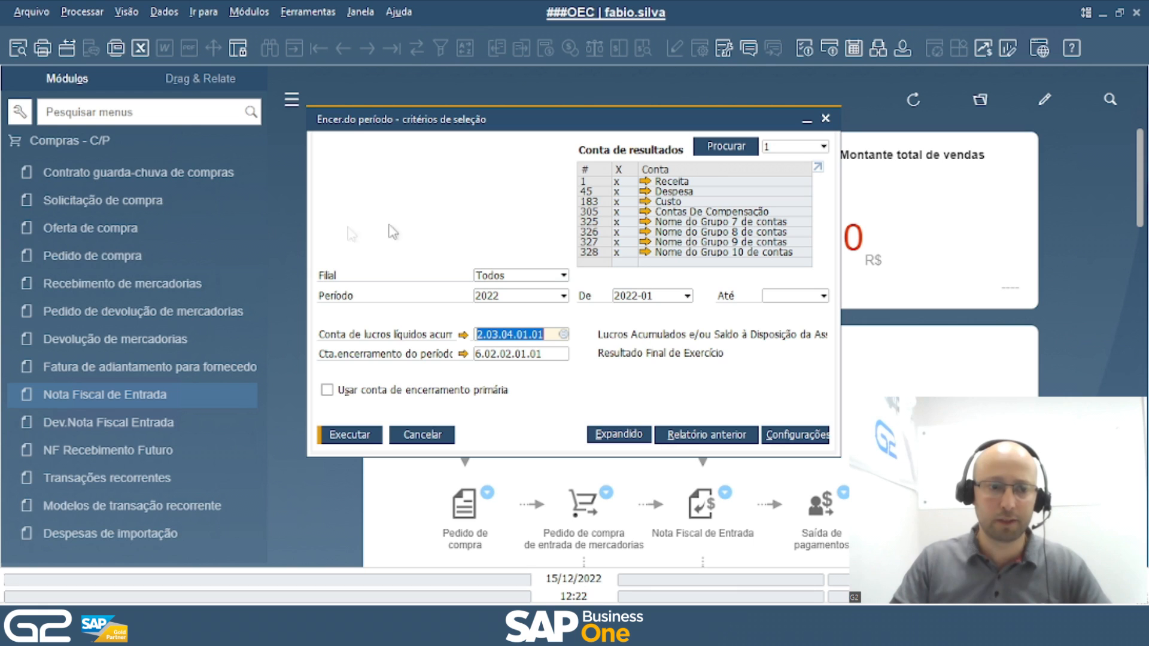
Switch from the purchasing module to Finanças and look through its financial reports, such as Balanço and Balancete
left_click(89, 141)
scroll(84, 191, "up", 3)
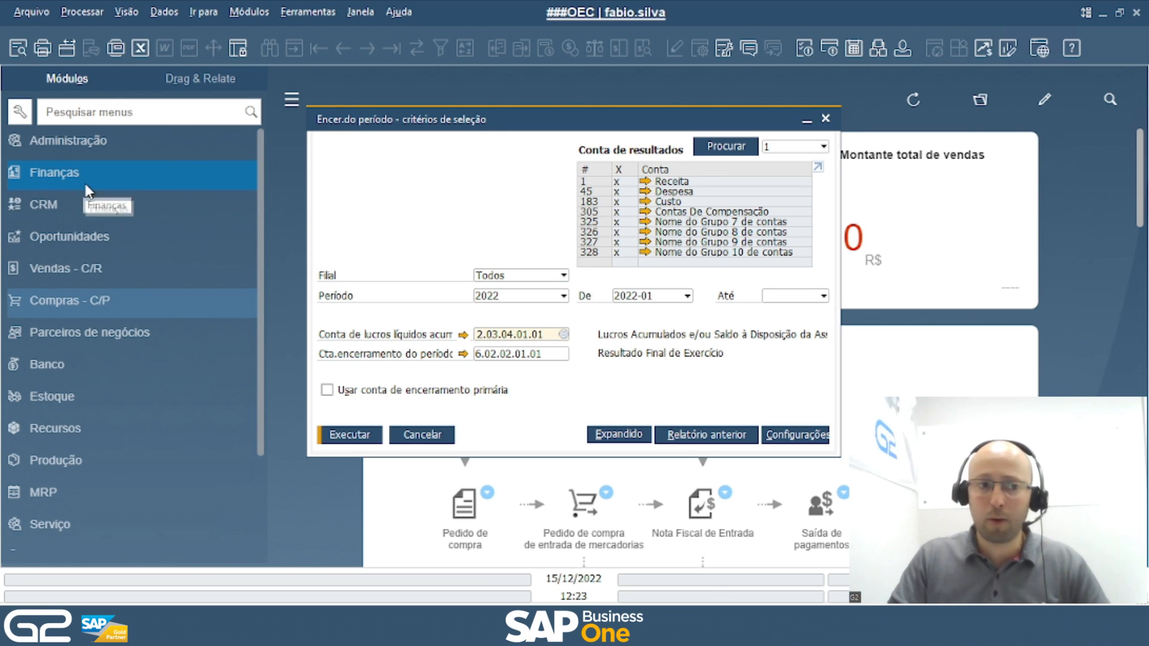
left_click(84, 180)
scroll(159, 404, "down", 7)
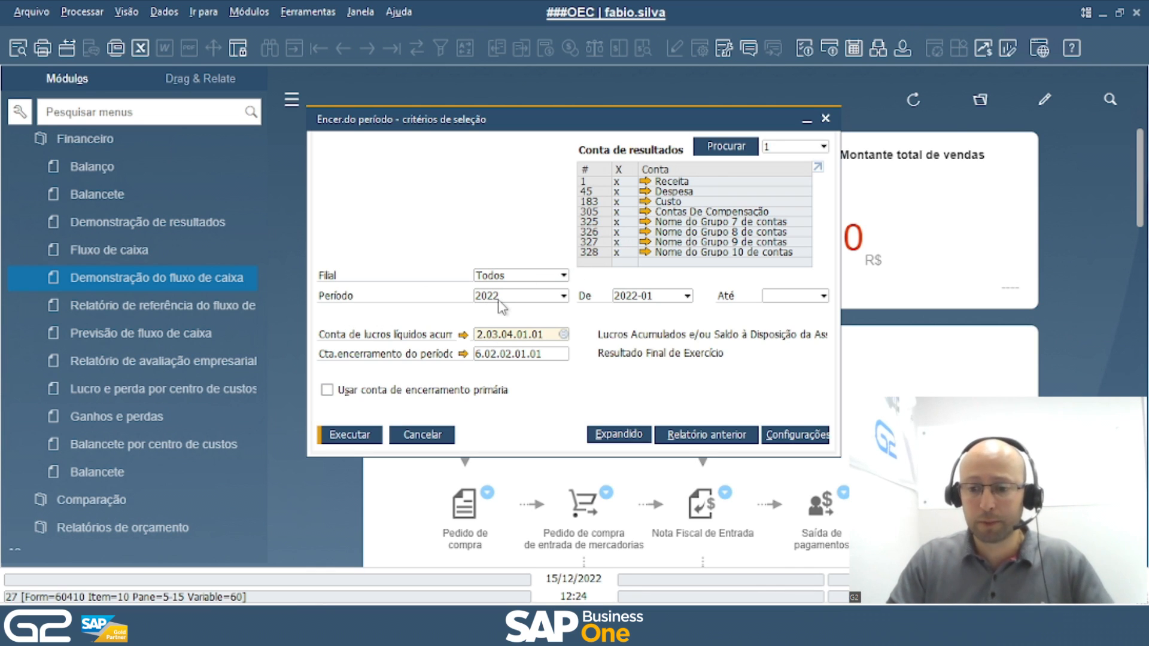
Set the end of the closing period range to 2022-12 and check the branch choices, keeping Todos
left_click(790, 297)
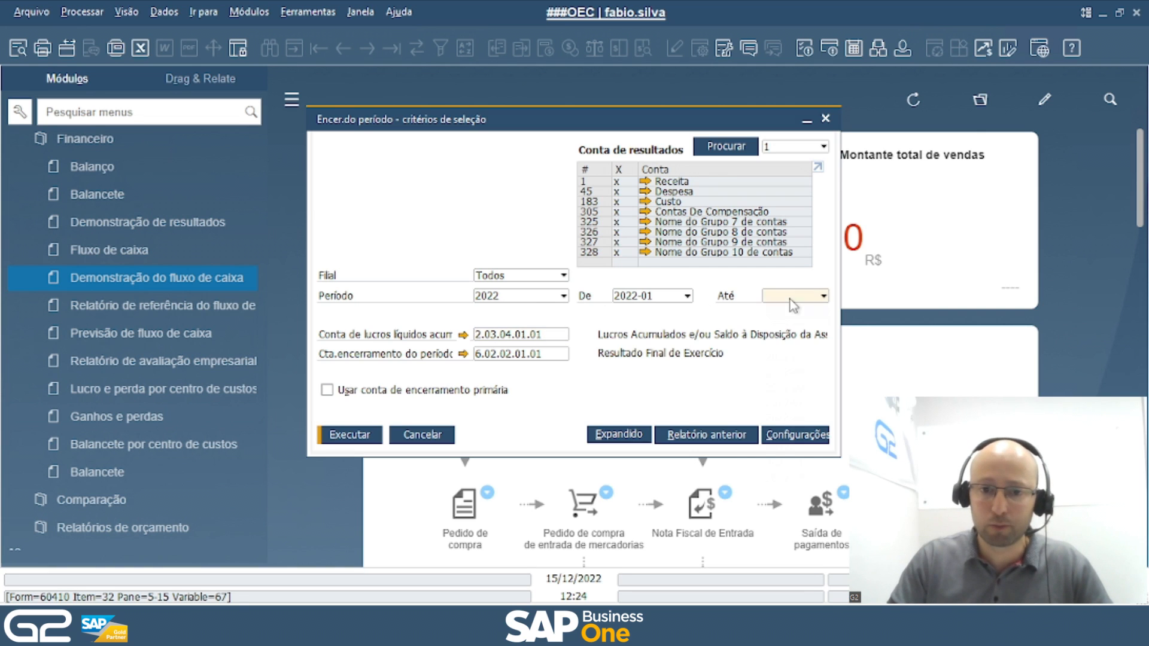
left_click(787, 478)
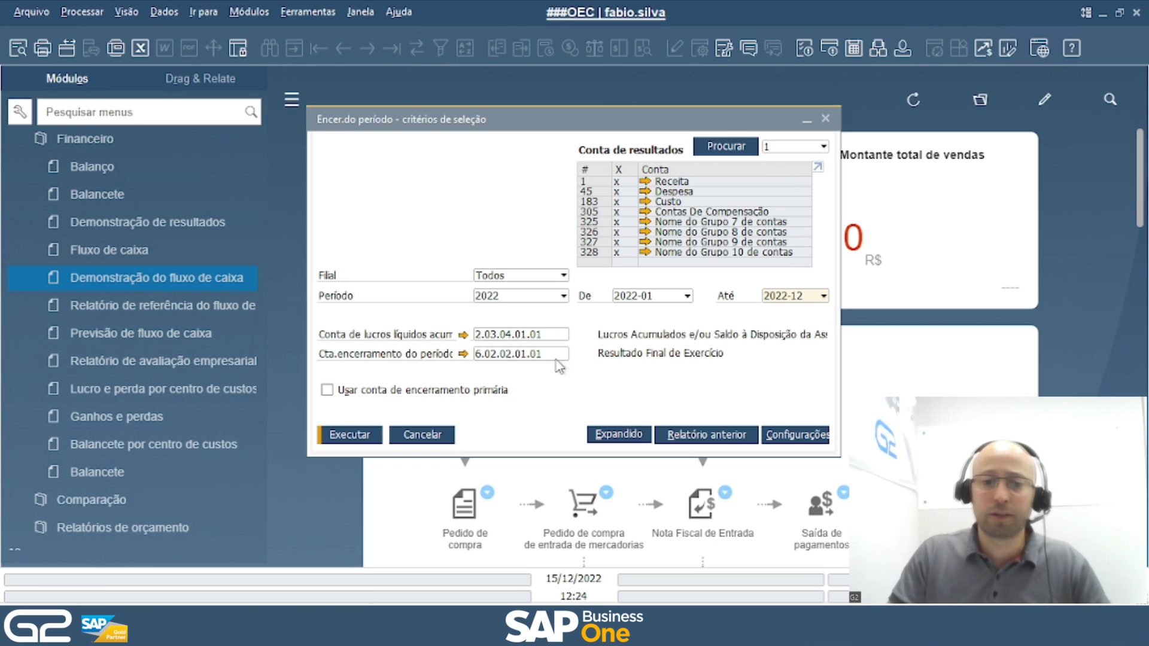
left_click(621, 216)
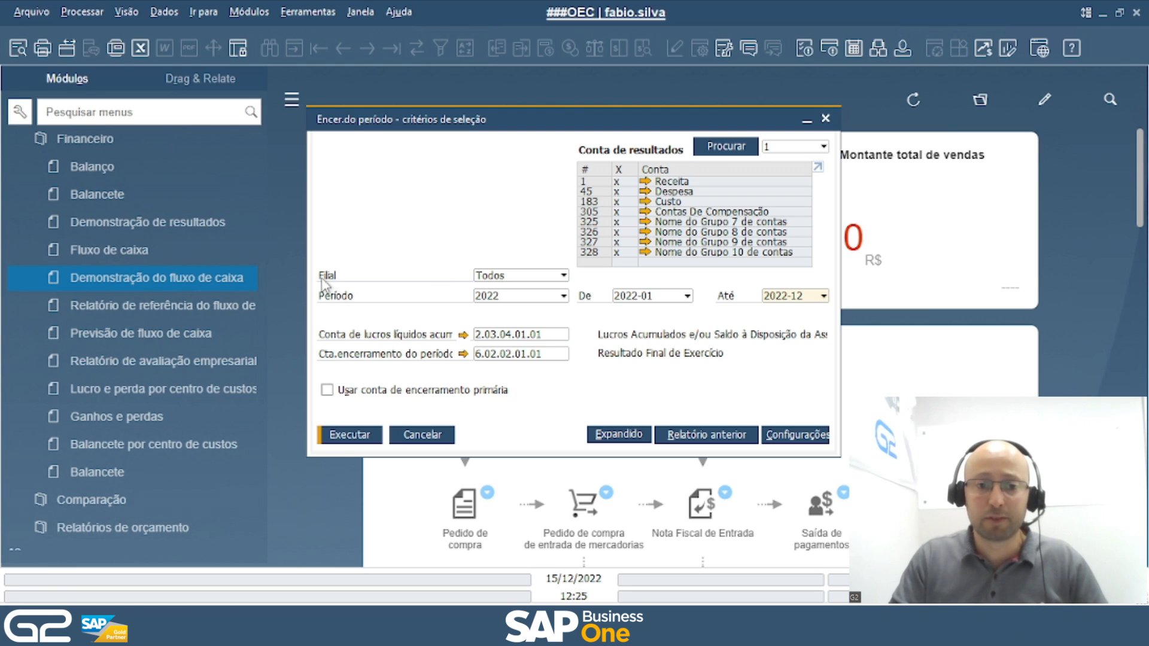
left_click(517, 278)
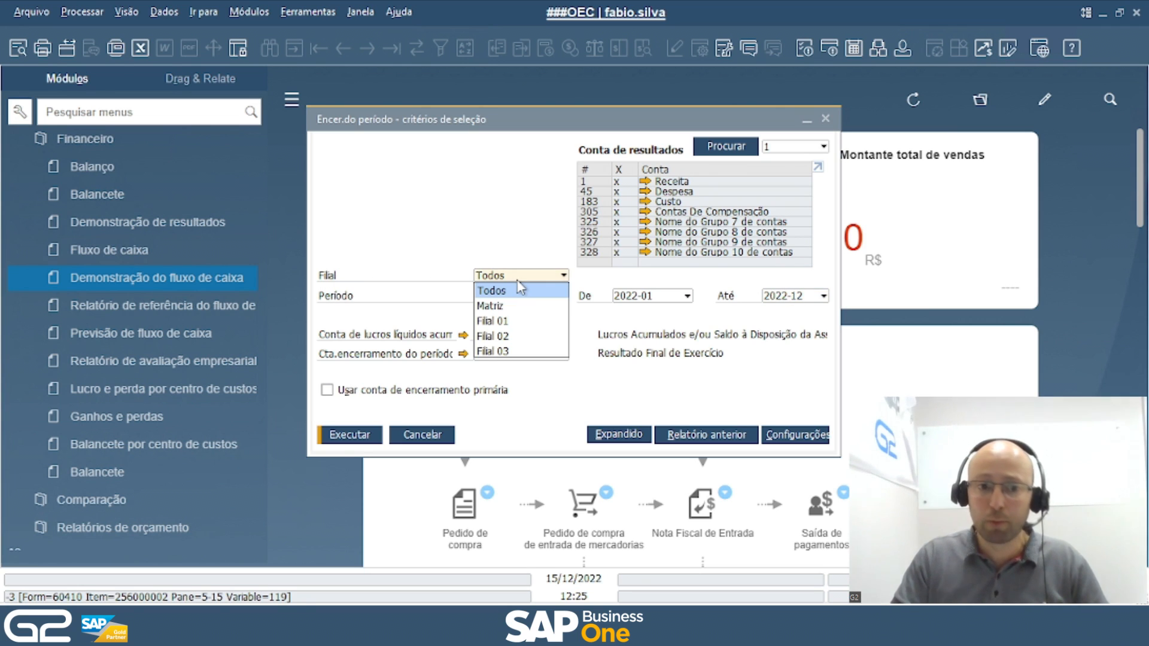
left_click(545, 240)
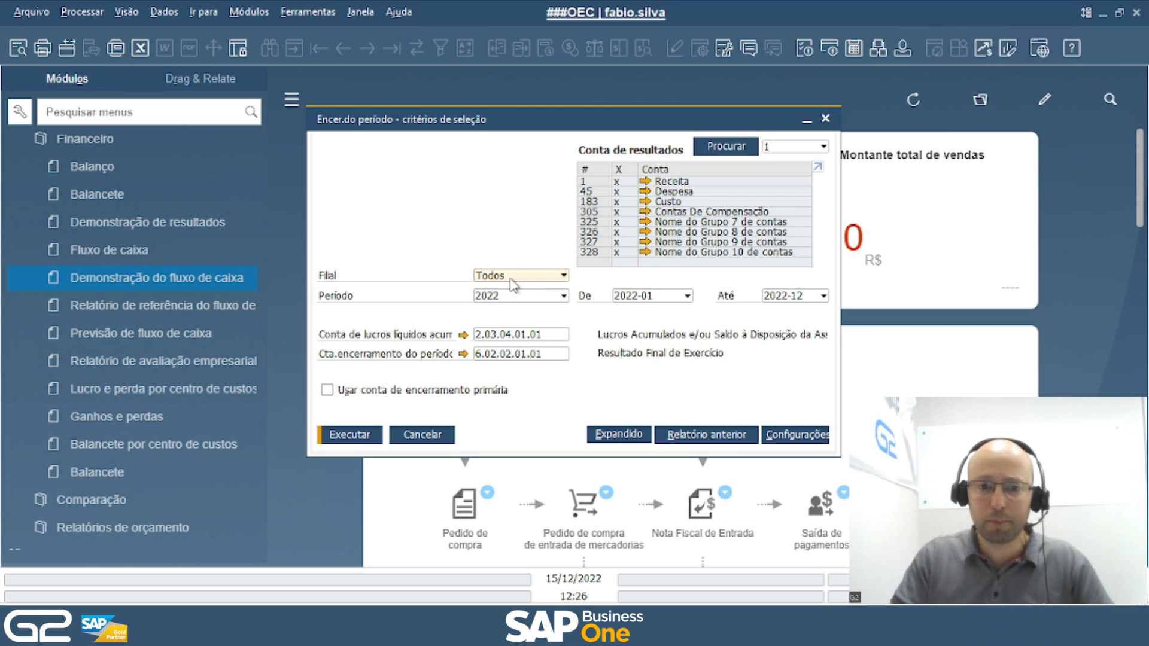
Check the reference and date settings of the closing and its additional selection criteria, cancelling both dialogs
left_click(797, 435)
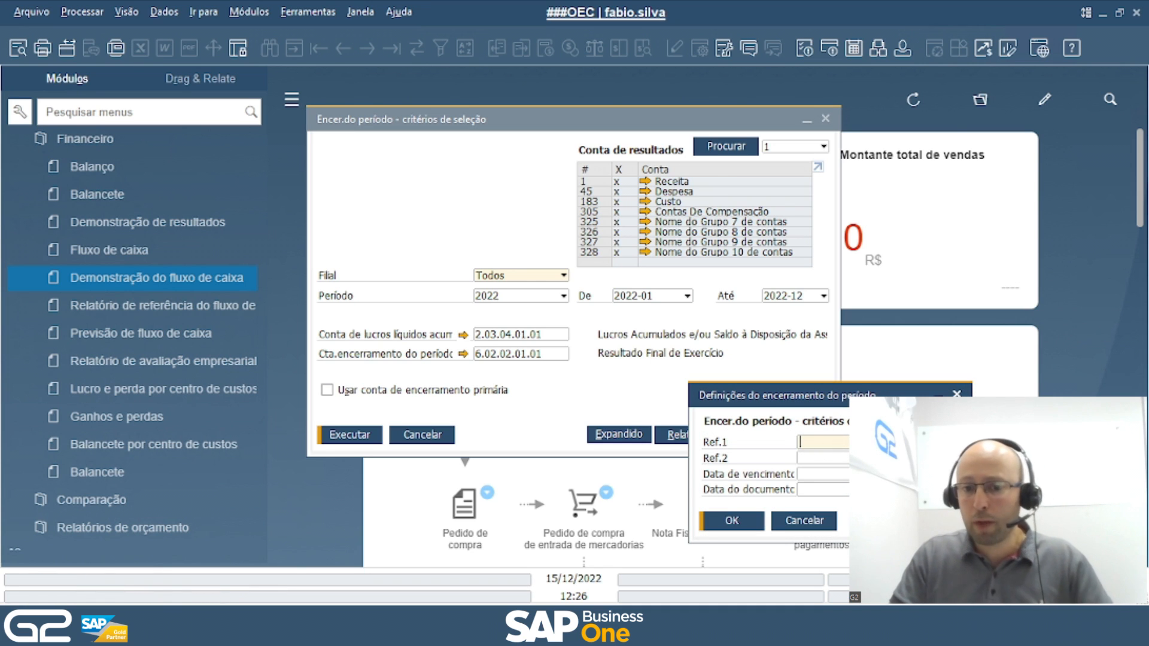
left_click(805, 521)
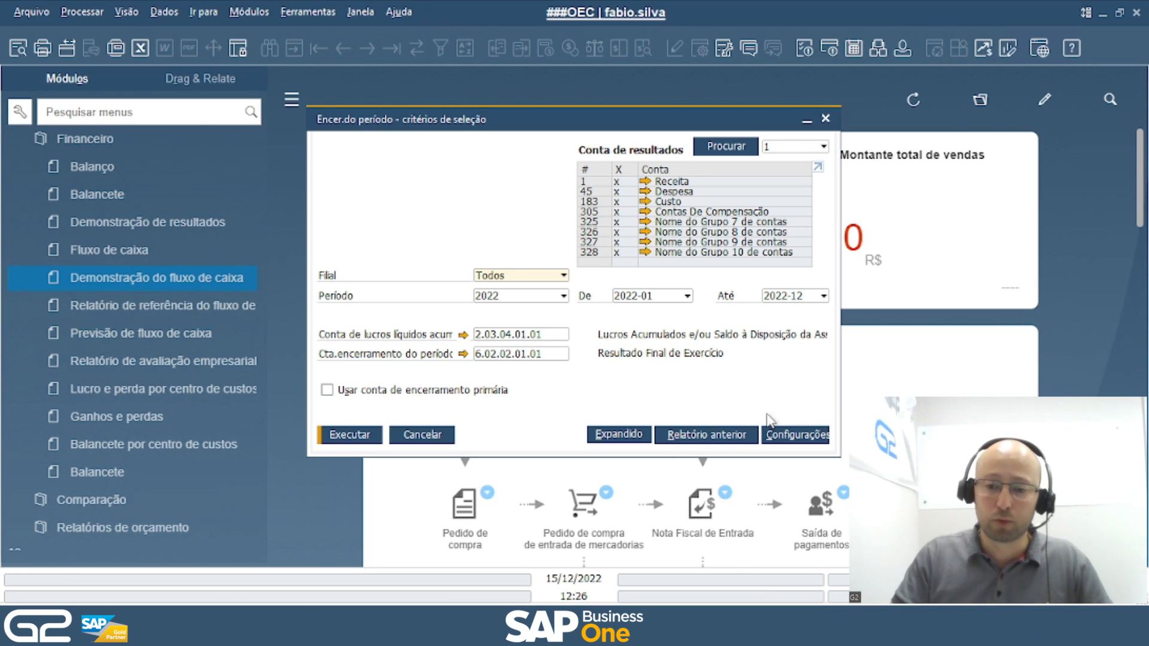
left_click(628, 442)
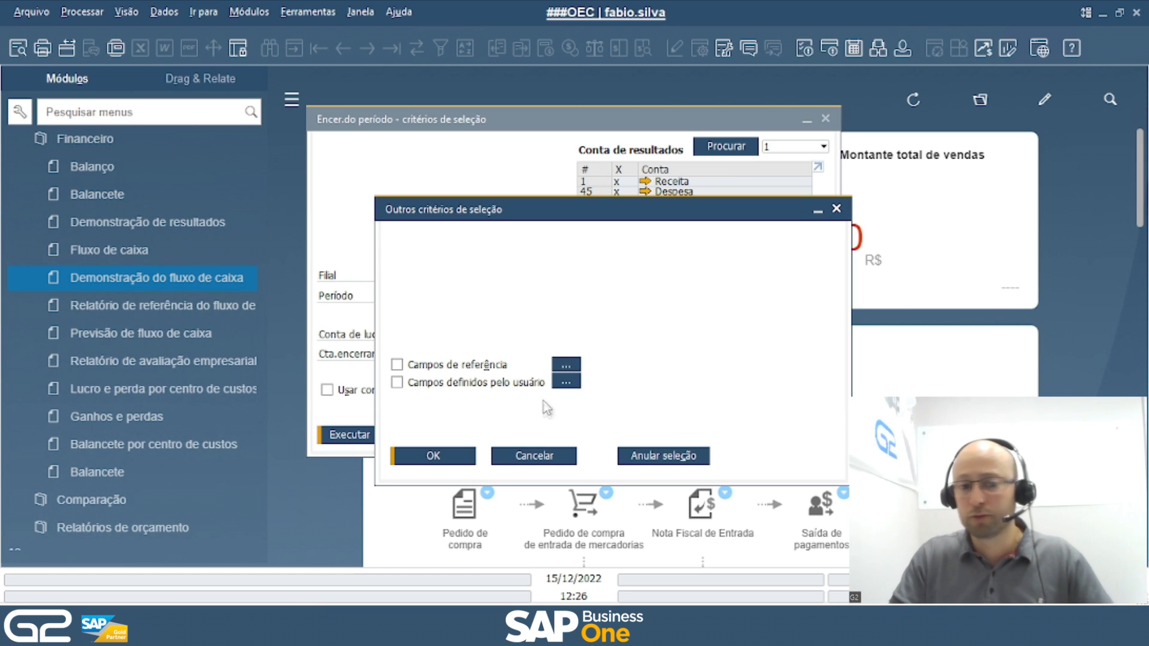
left_click(550, 458)
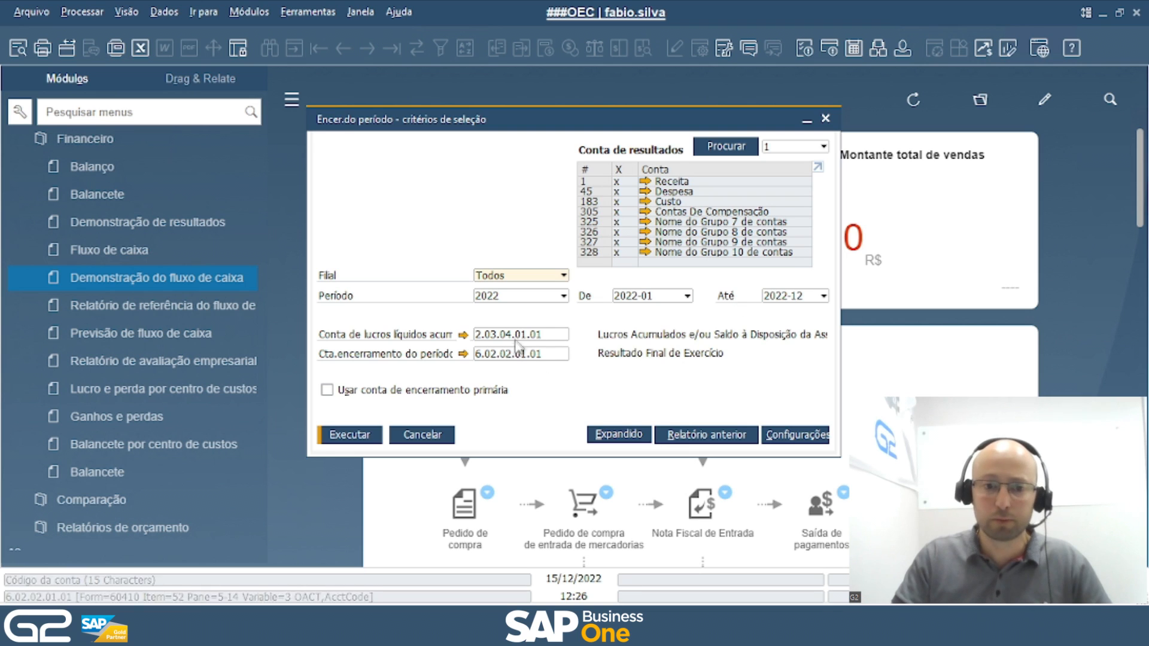
Run the selection for the 2022 closing and mark all listed result accounts as authorized
left_click(343, 435)
left_click(322, 334)
left_click(322, 349)
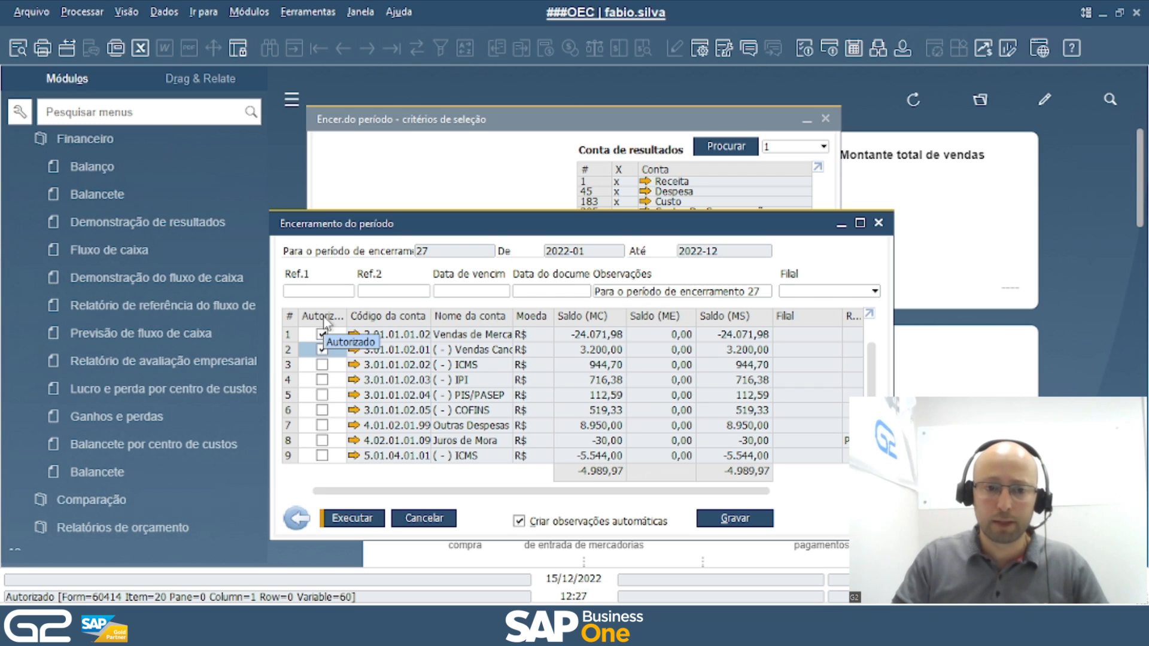
double_click(325, 323)
double_click(325, 323)
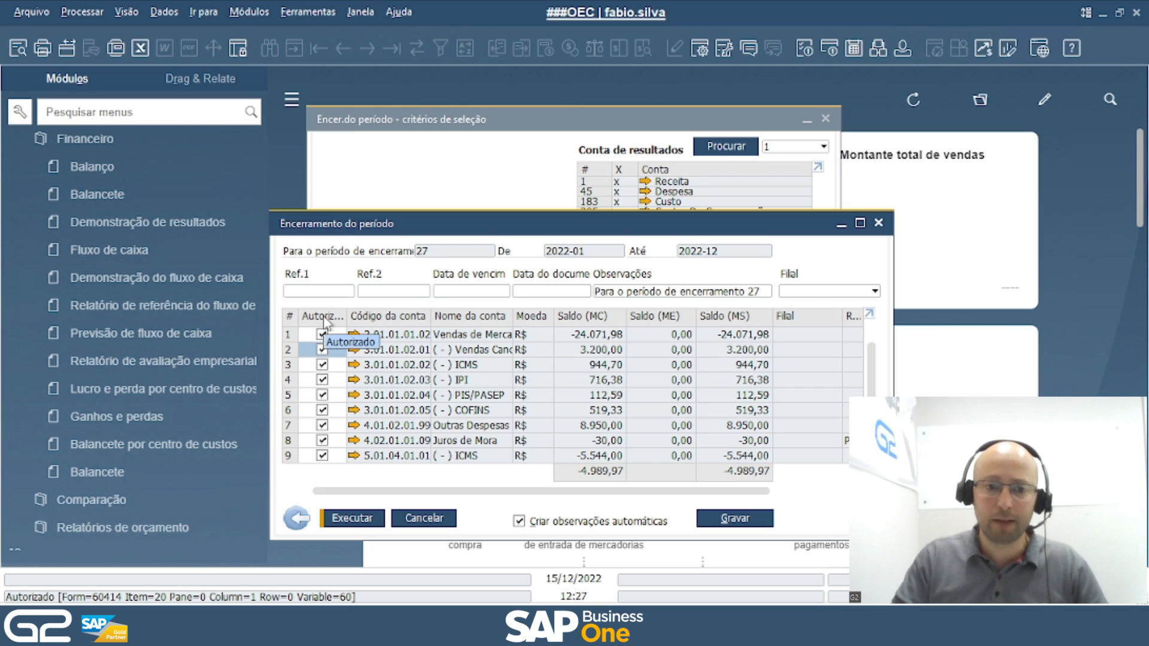
Set both the due date and the document date of the closing to 31/12/2022
left_click(453, 291)
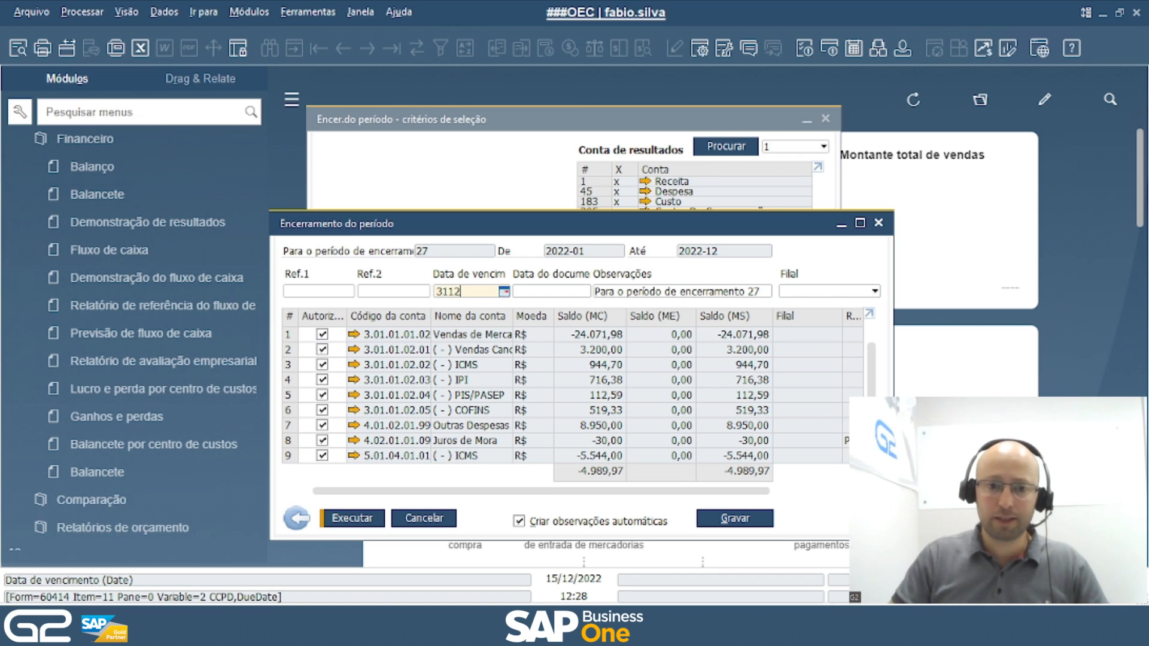
key("Tab")
type("31/1")
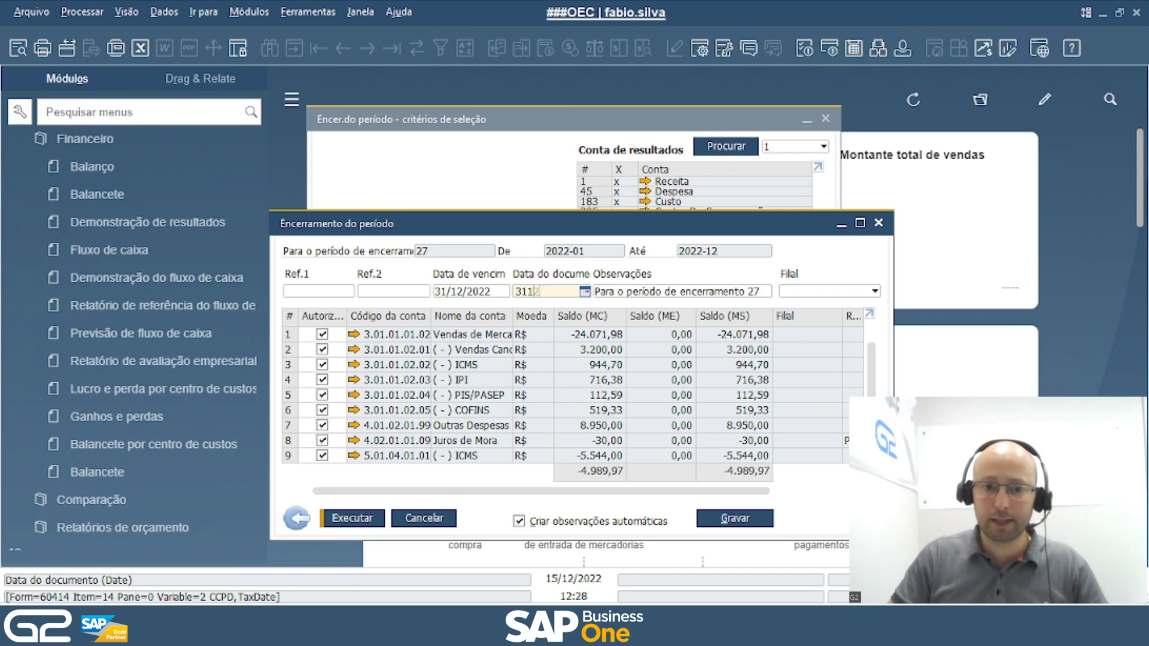
type("2")
key("Tab")
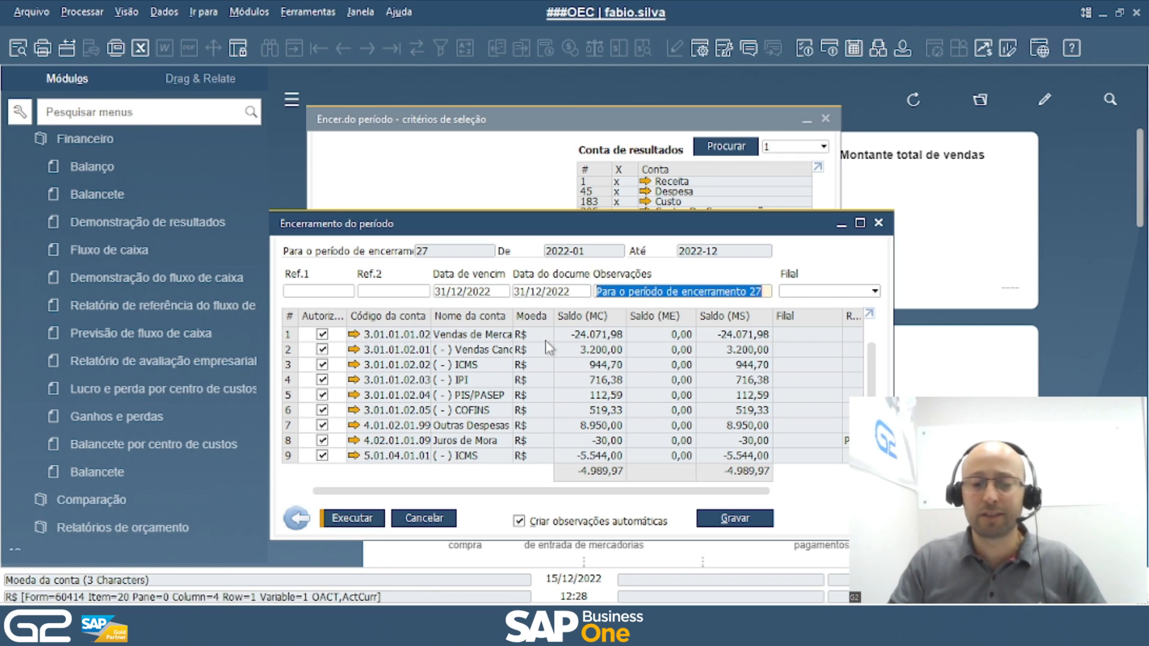
Assign the closing to the Matriz branch, execute it with confirmation, and close the Encerramento do período window
left_click(841, 293)
left_click(837, 303)
left_click_drag(605, 229, 640, 165)
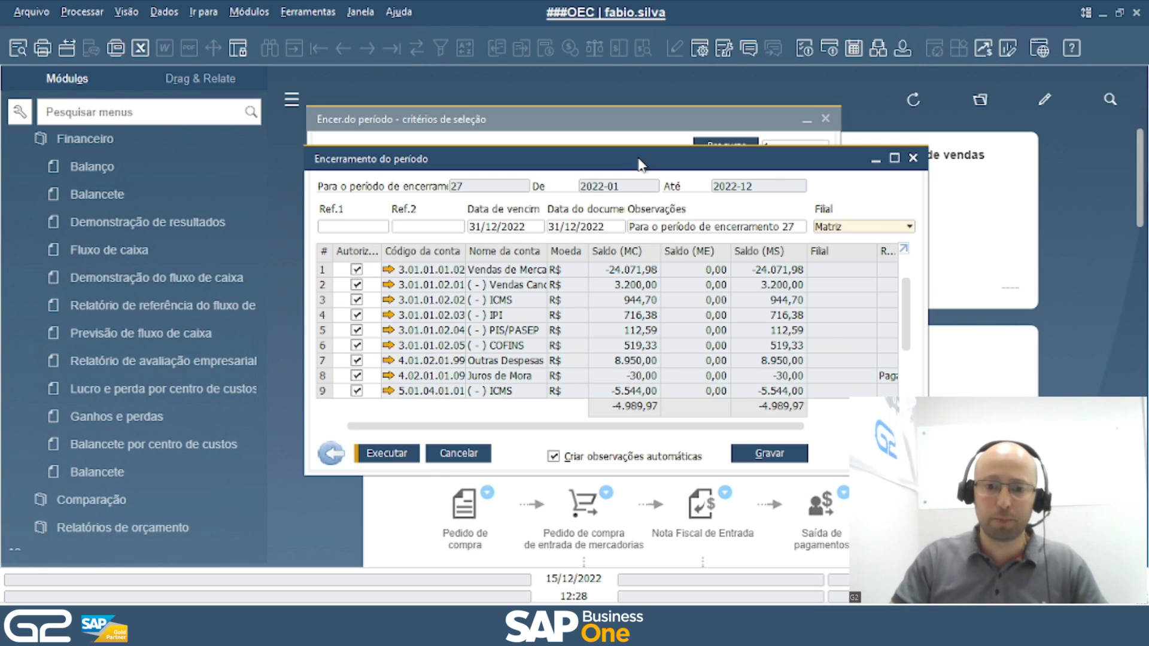
left_click(386, 457)
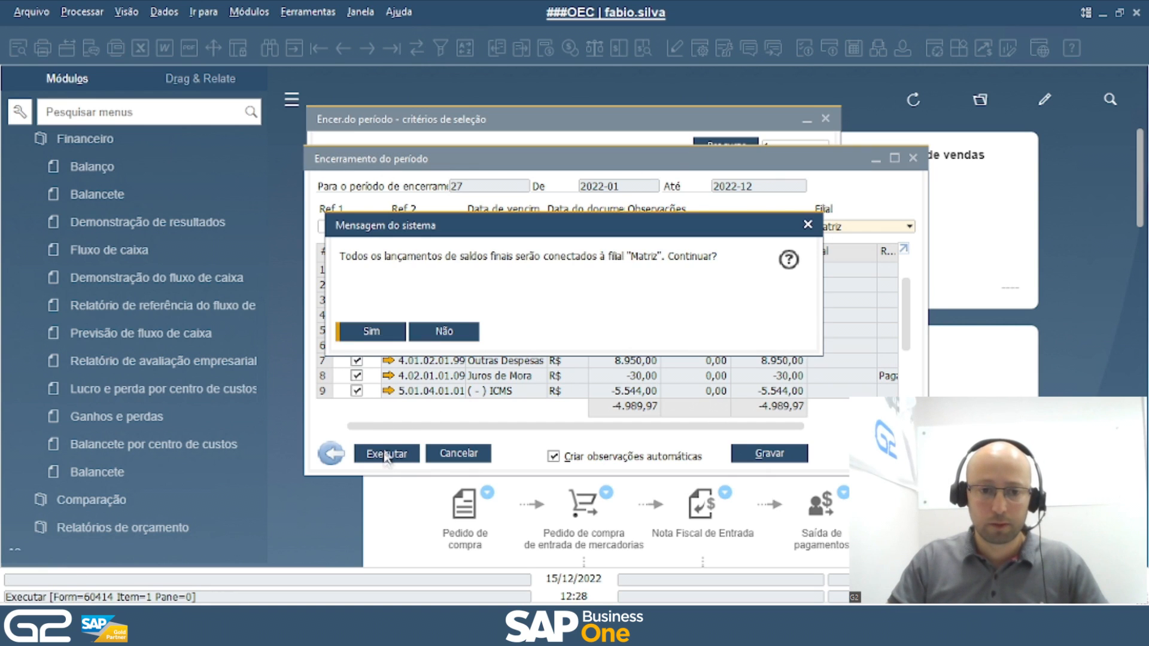
left_click(367, 331)
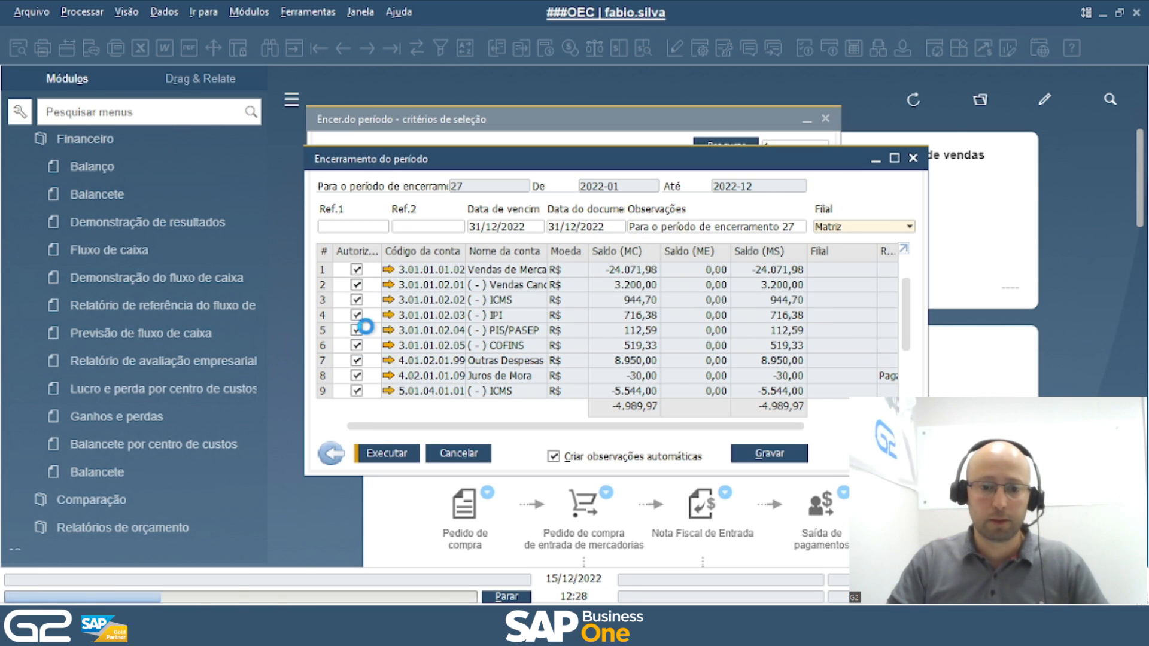
scroll(377, 338, "down", 2)
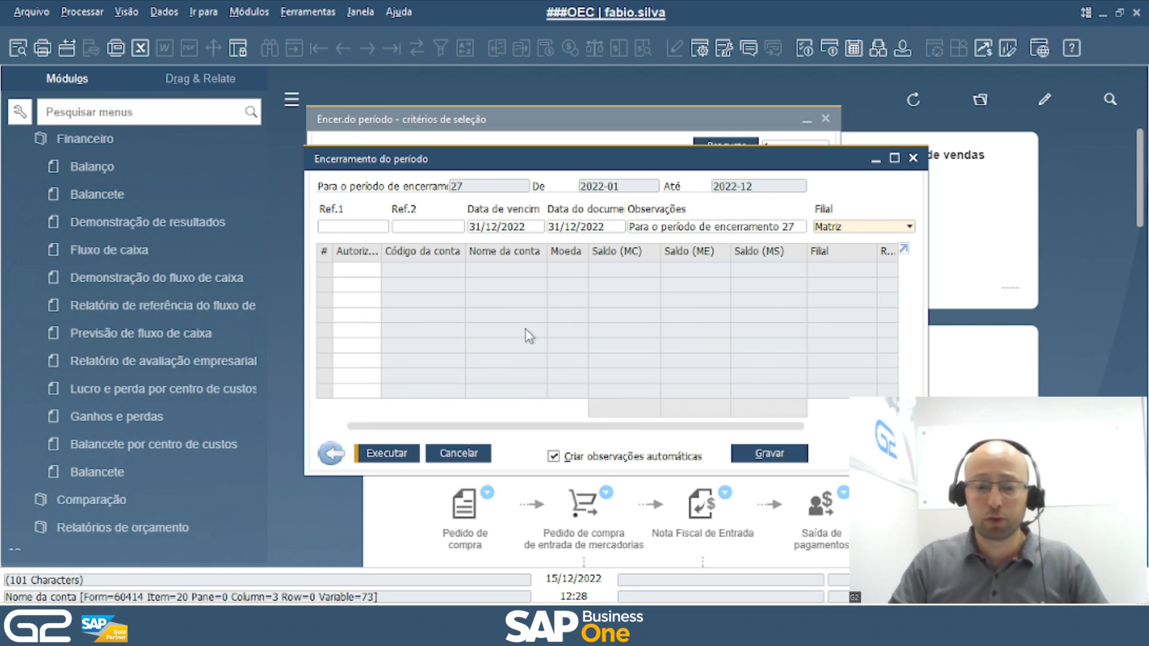
left_click(912, 159)
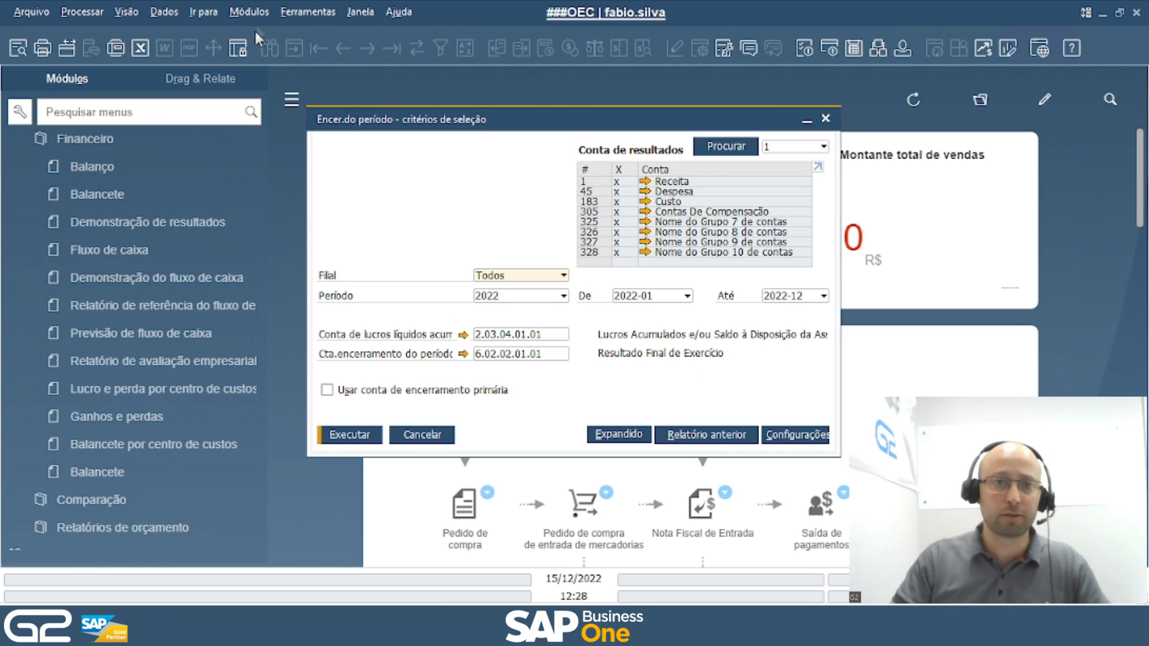
Open the last manual journal entry and go back through the closing postings to entry 787, examining accounts and posting dates
left_click(249, 12)
mouse_move(281, 61)
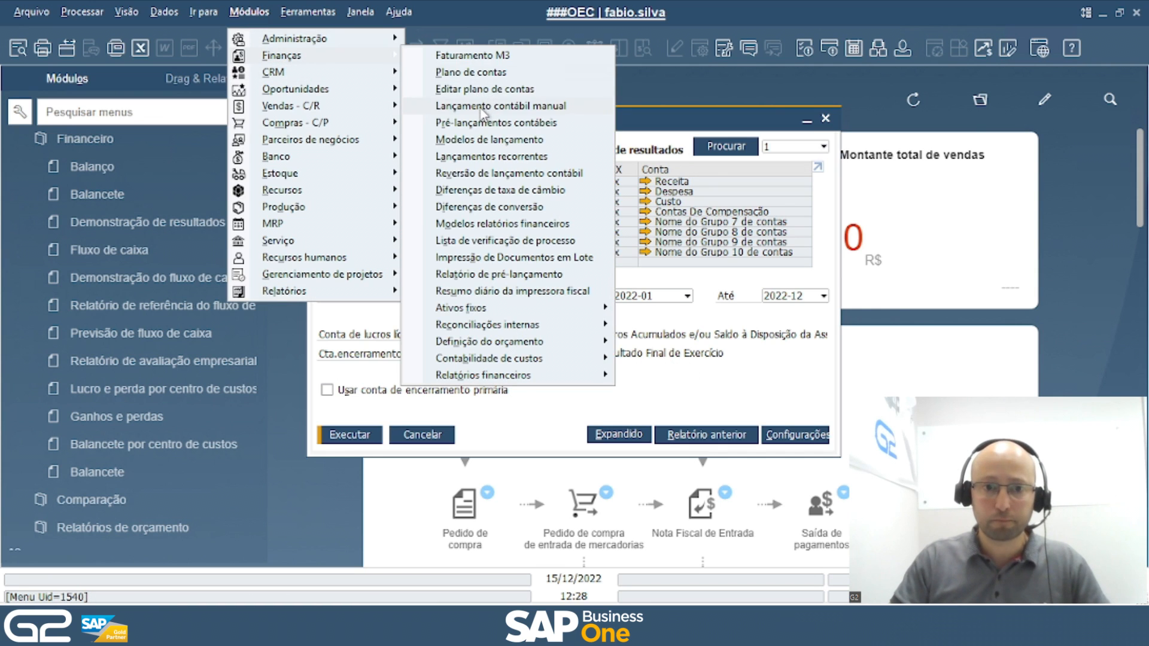
left_click(479, 103)
left_click(387, 49)
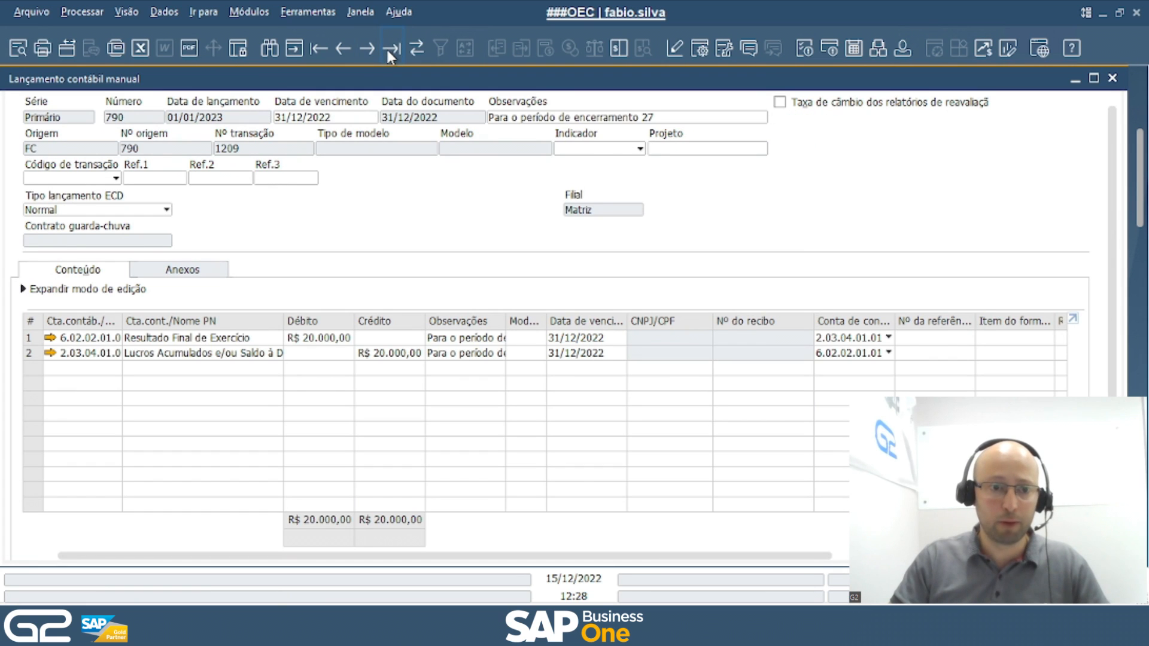
left_click(344, 49)
left_click(341, 49)
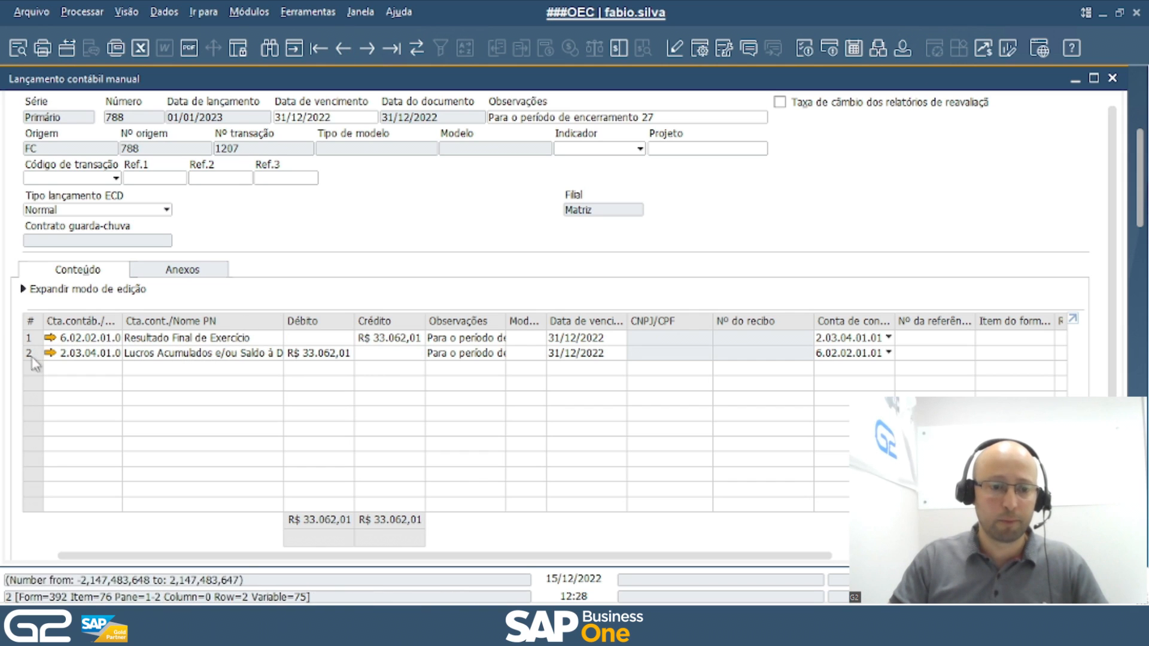
left_click(350, 54)
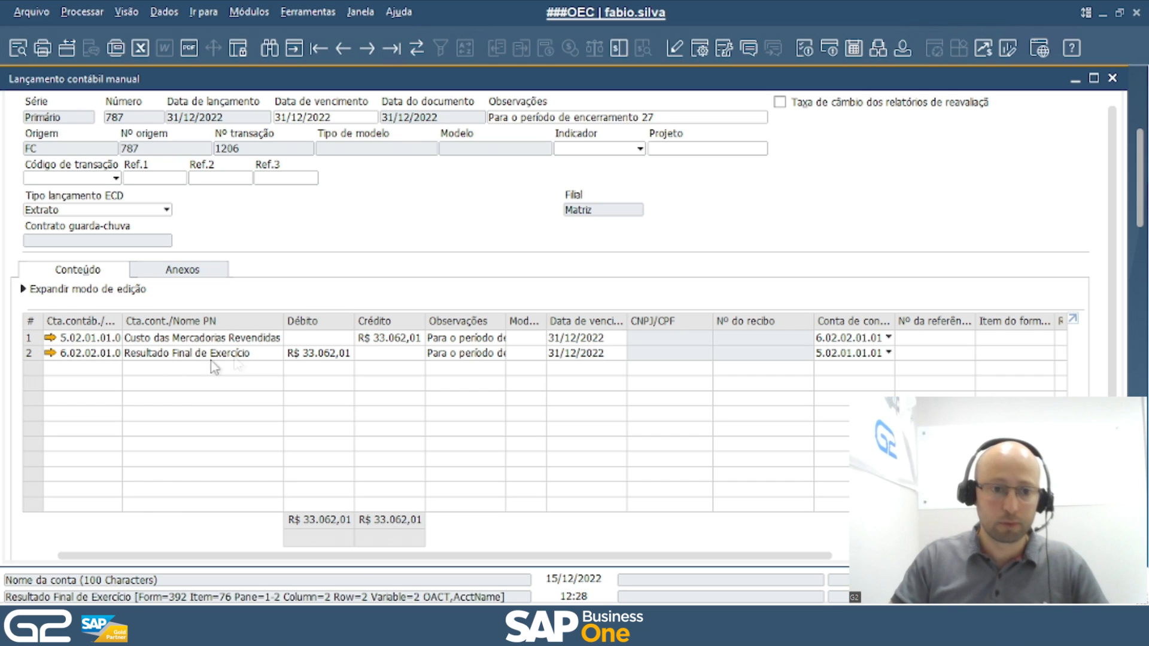
Compare closing entries 789 and 790, then close the journal entry and the closing selection criteria
left_click(371, 49)
left_click(371, 49)
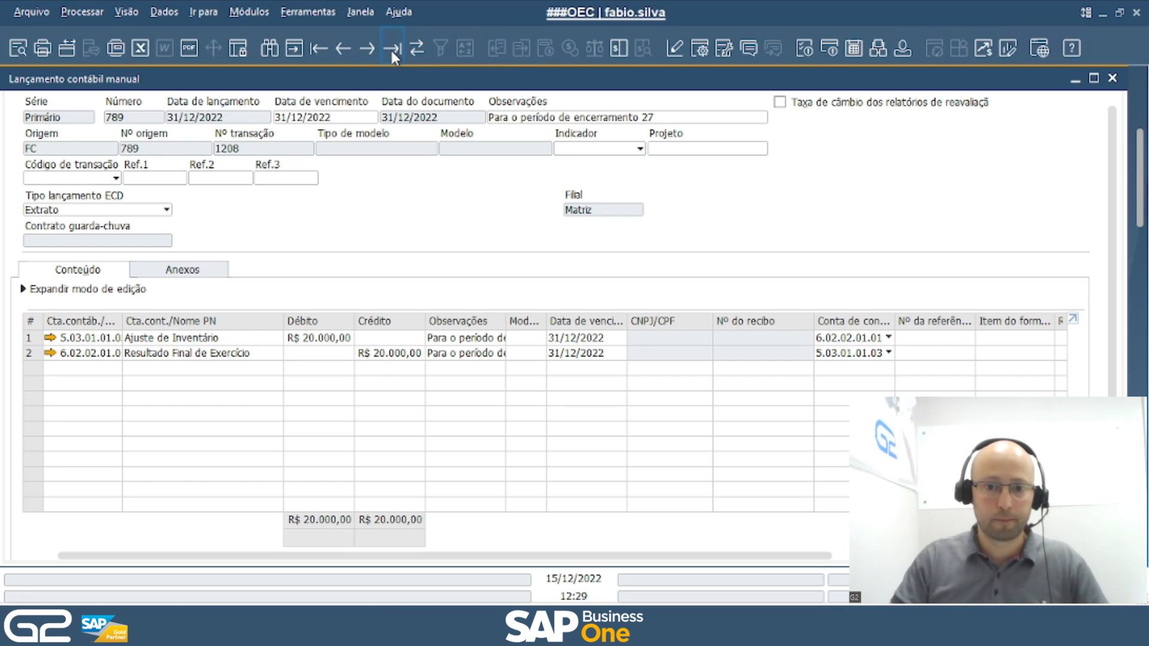
left_click(391, 48)
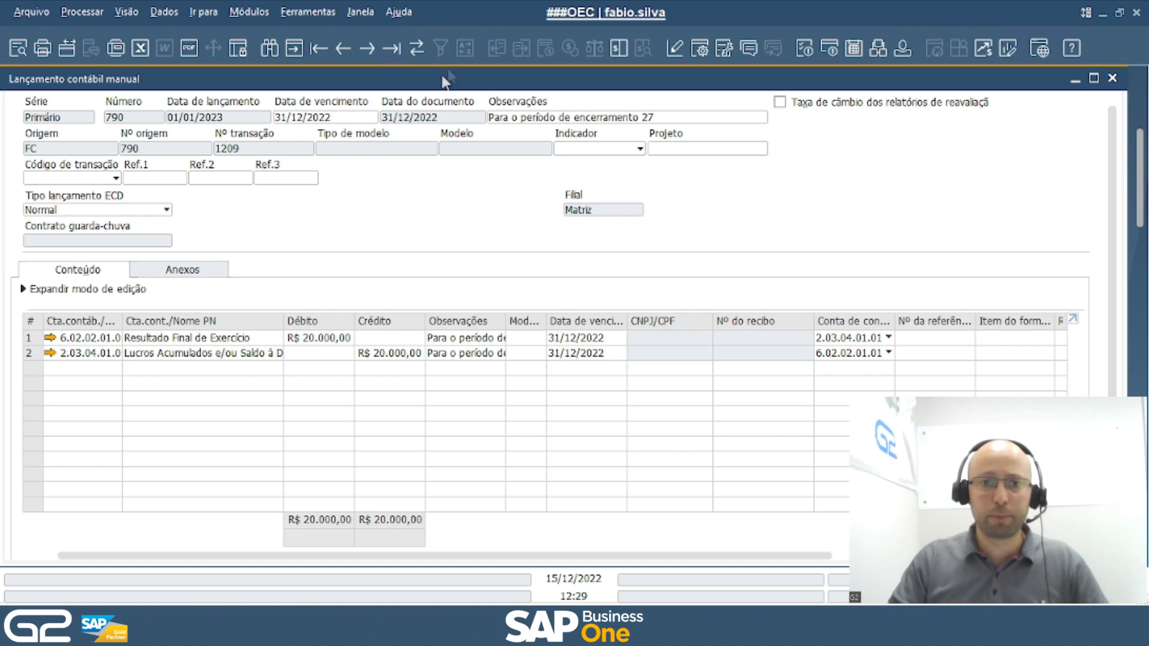
left_click(349, 49)
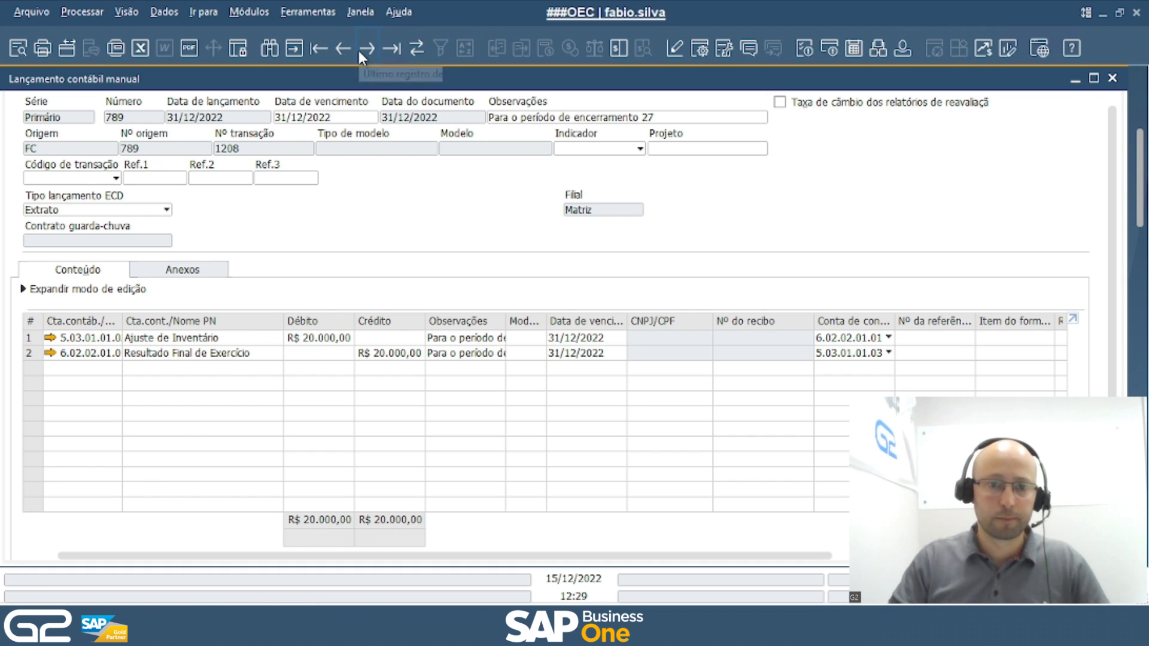
left_click(368, 47)
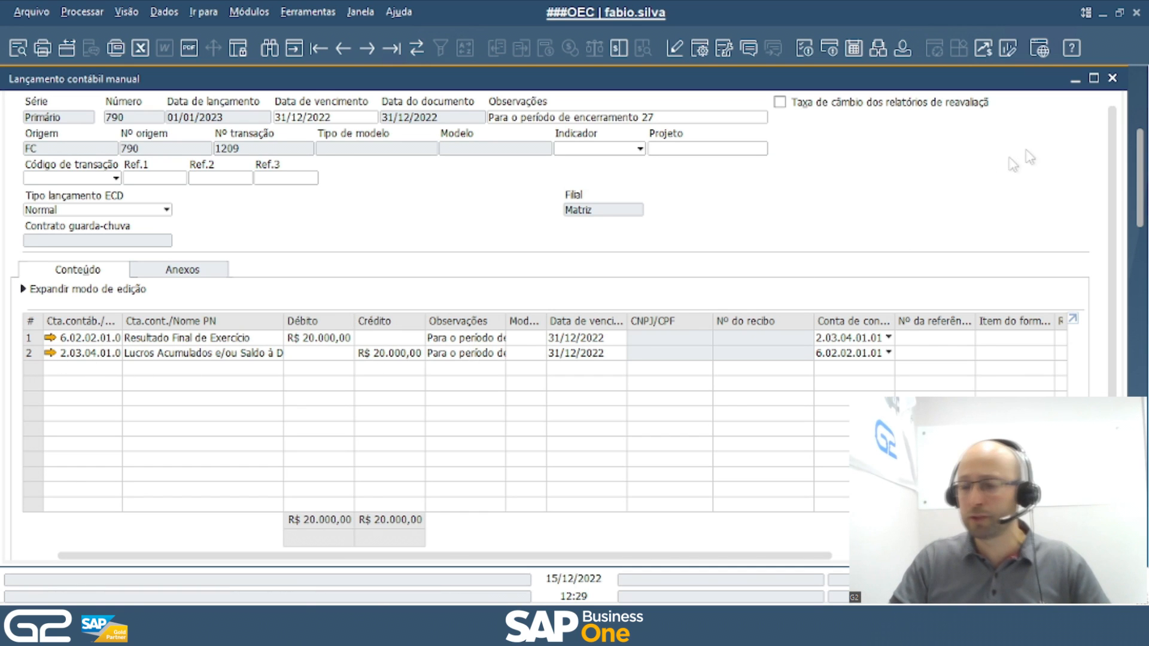
left_click(1112, 80)
key("Escape")
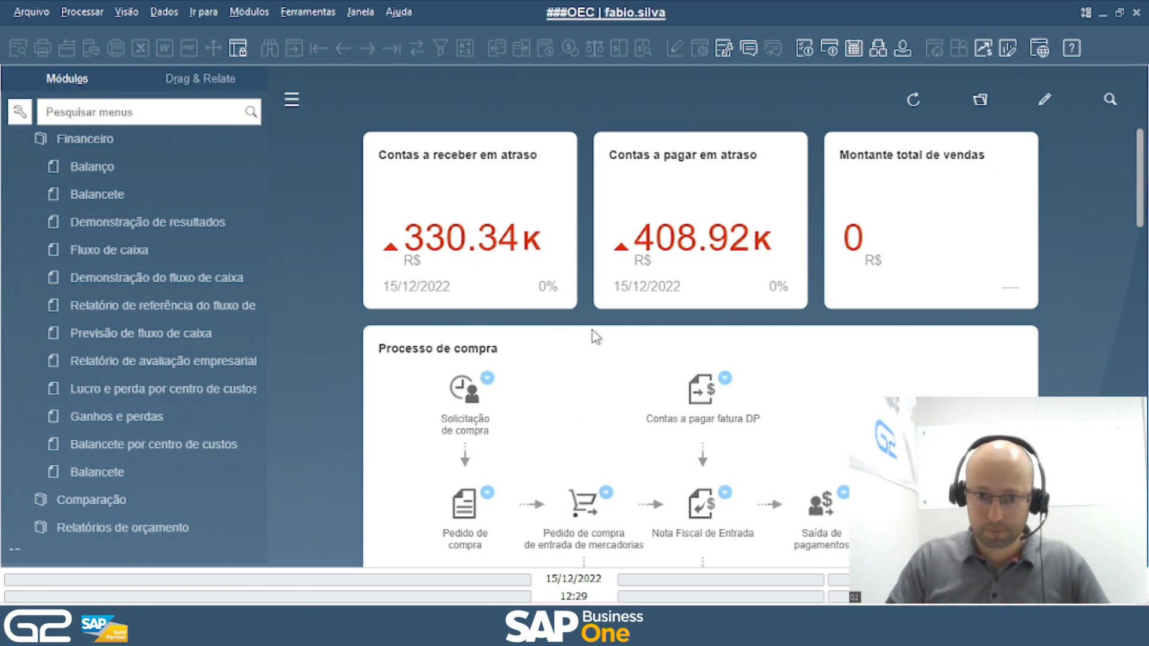